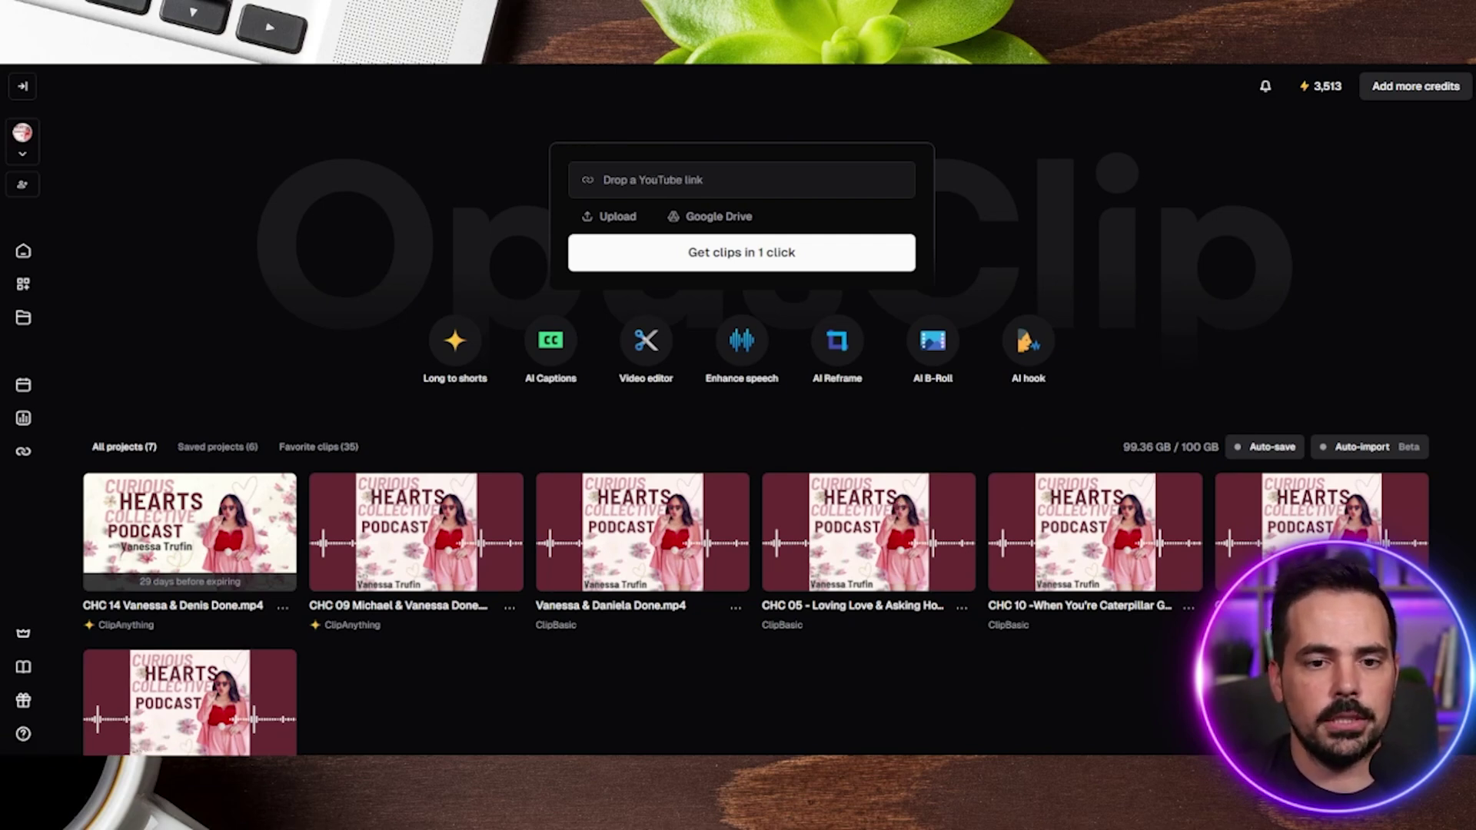
Annotate the home page with a blue arrow pointing at the credit balance and a blue arc over the upload box
key("alt+shift+d")
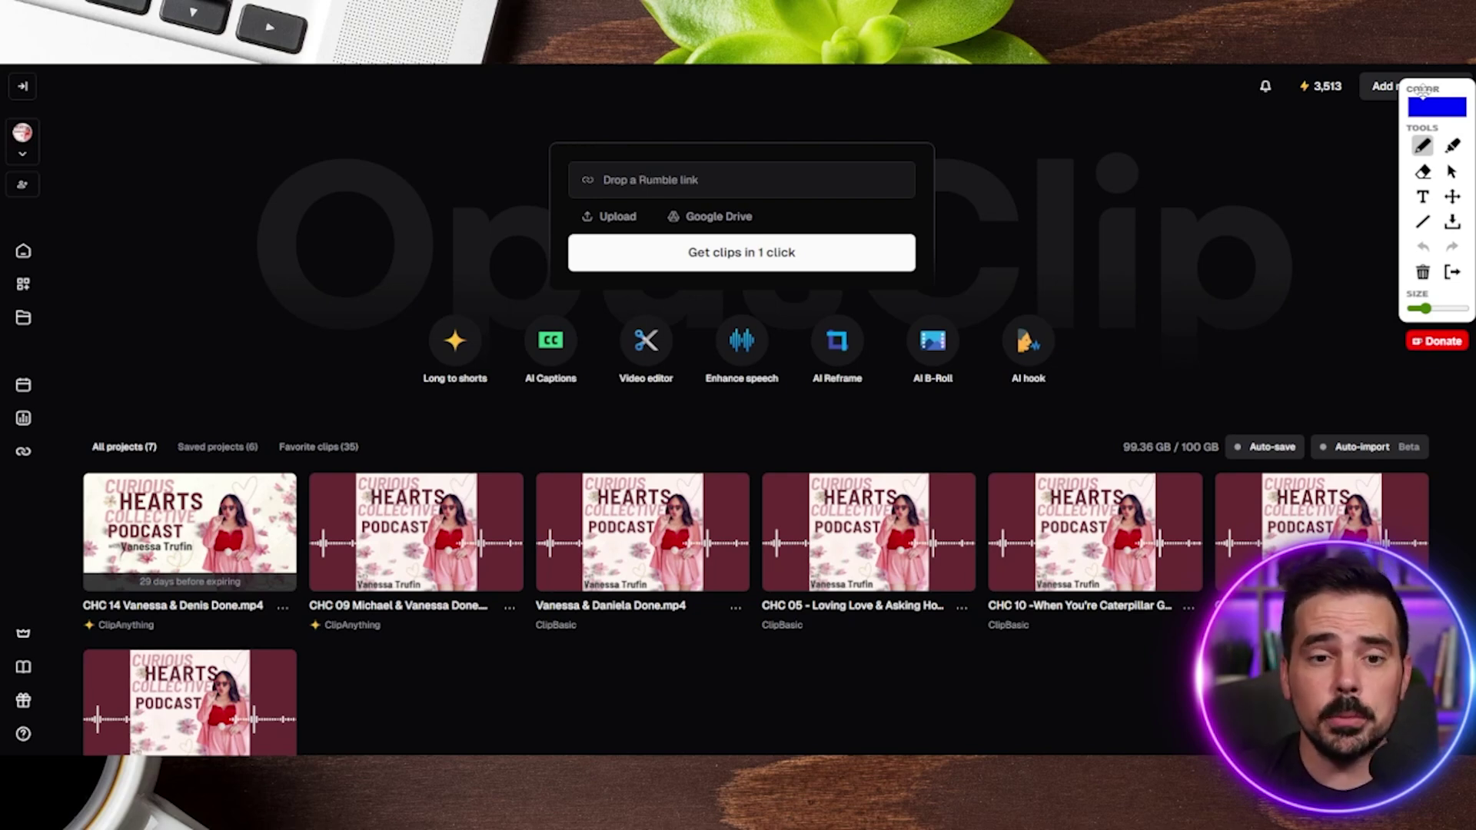
mouse_move(1328, 206)
left_mouse_down()
mouse_move(1320, 124)
mouse_move(1293, 135)
mouse_move(1324, 116)
mouse_move(1365, 146)
left_mouse_up()
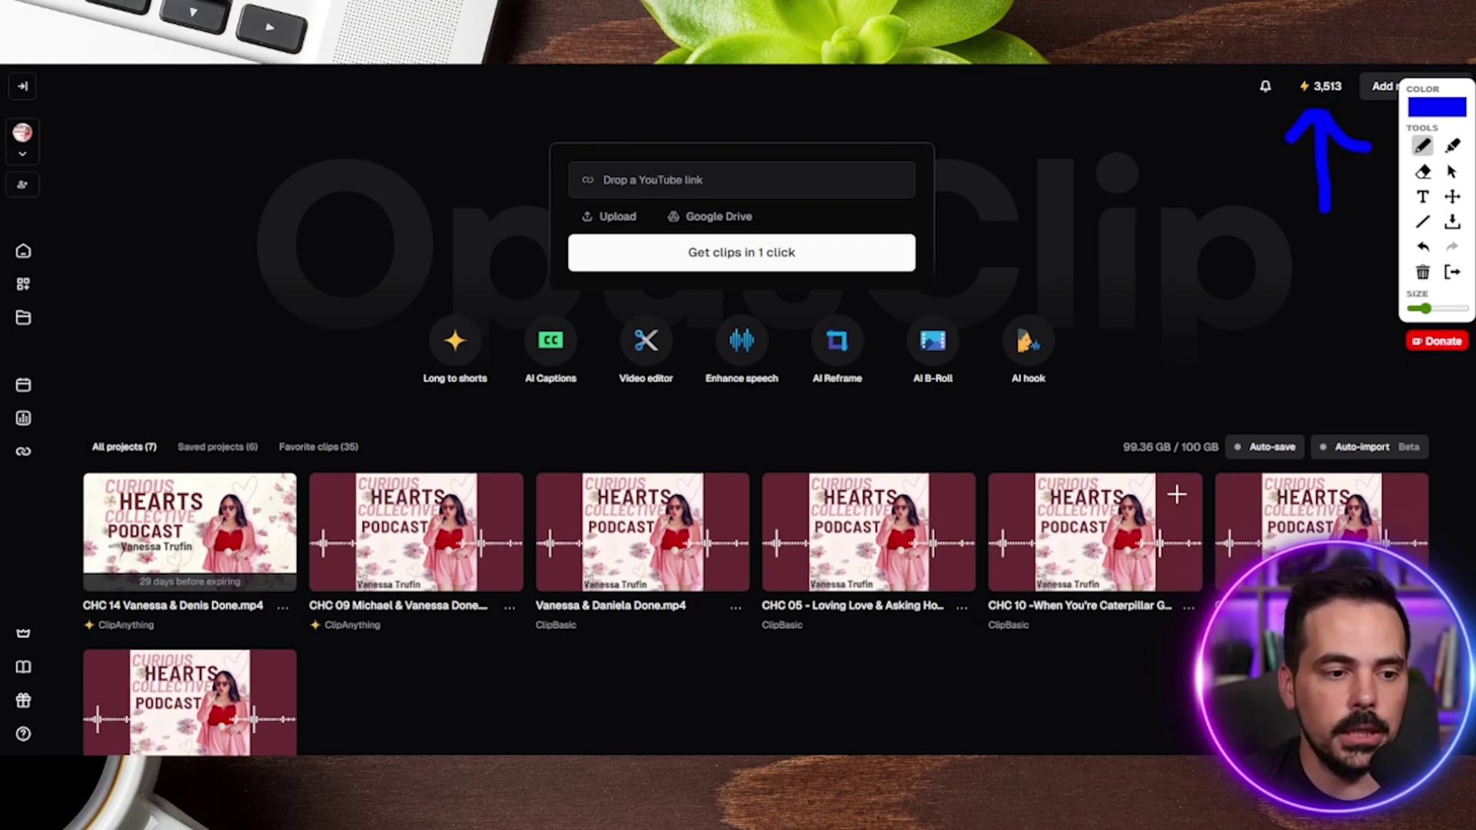
mouse_move(1079, 182)
left_mouse_down()
mouse_move(737, 101)
mouse_move(346, 240)
left_mouse_up()
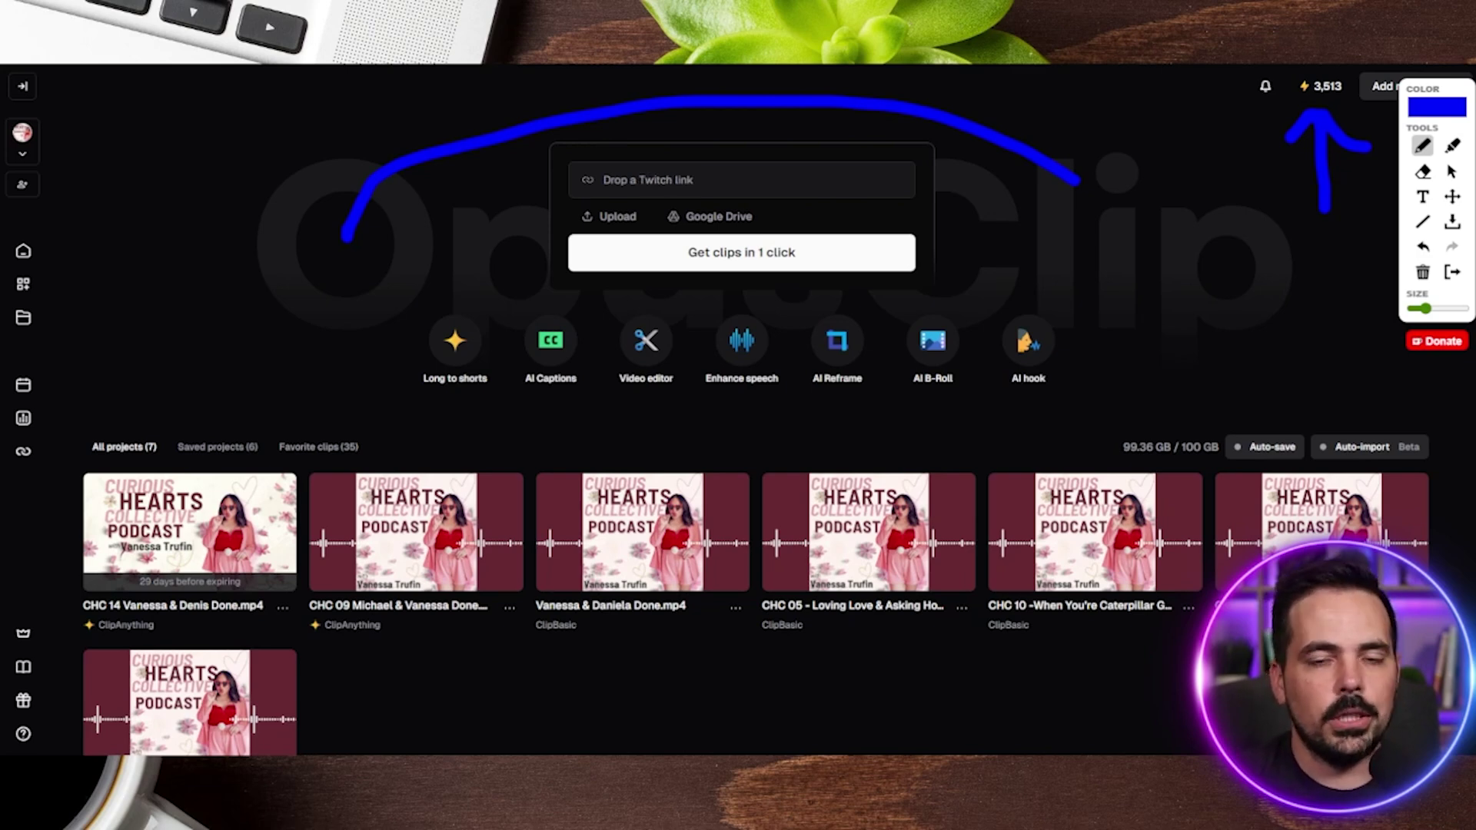
key("Escape")
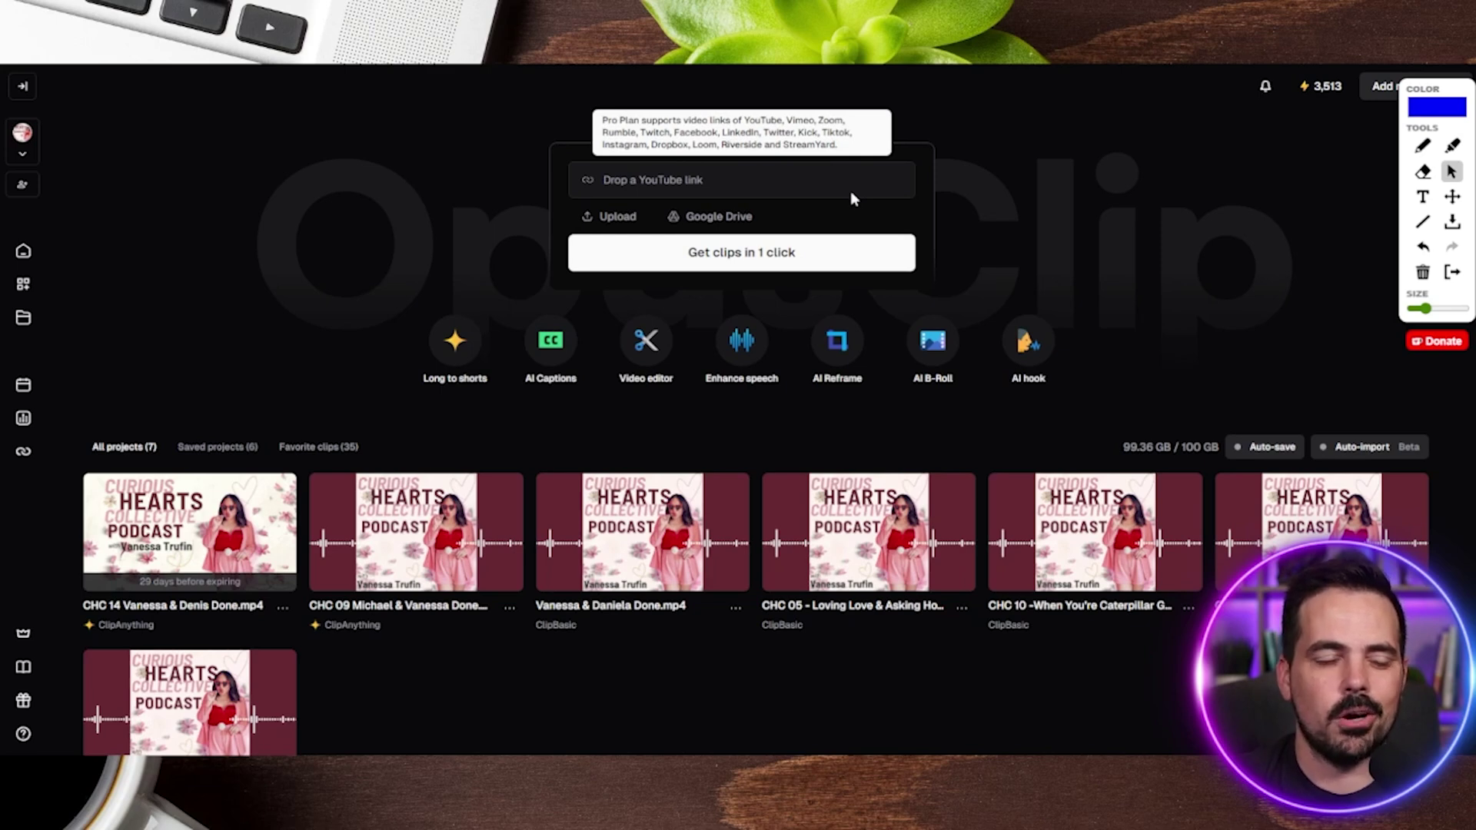
Upload the CHC 11 How to Get Out of Your Own Way podcast video file as the clipping source
left_click_drag(1328, 437, 673, 226)
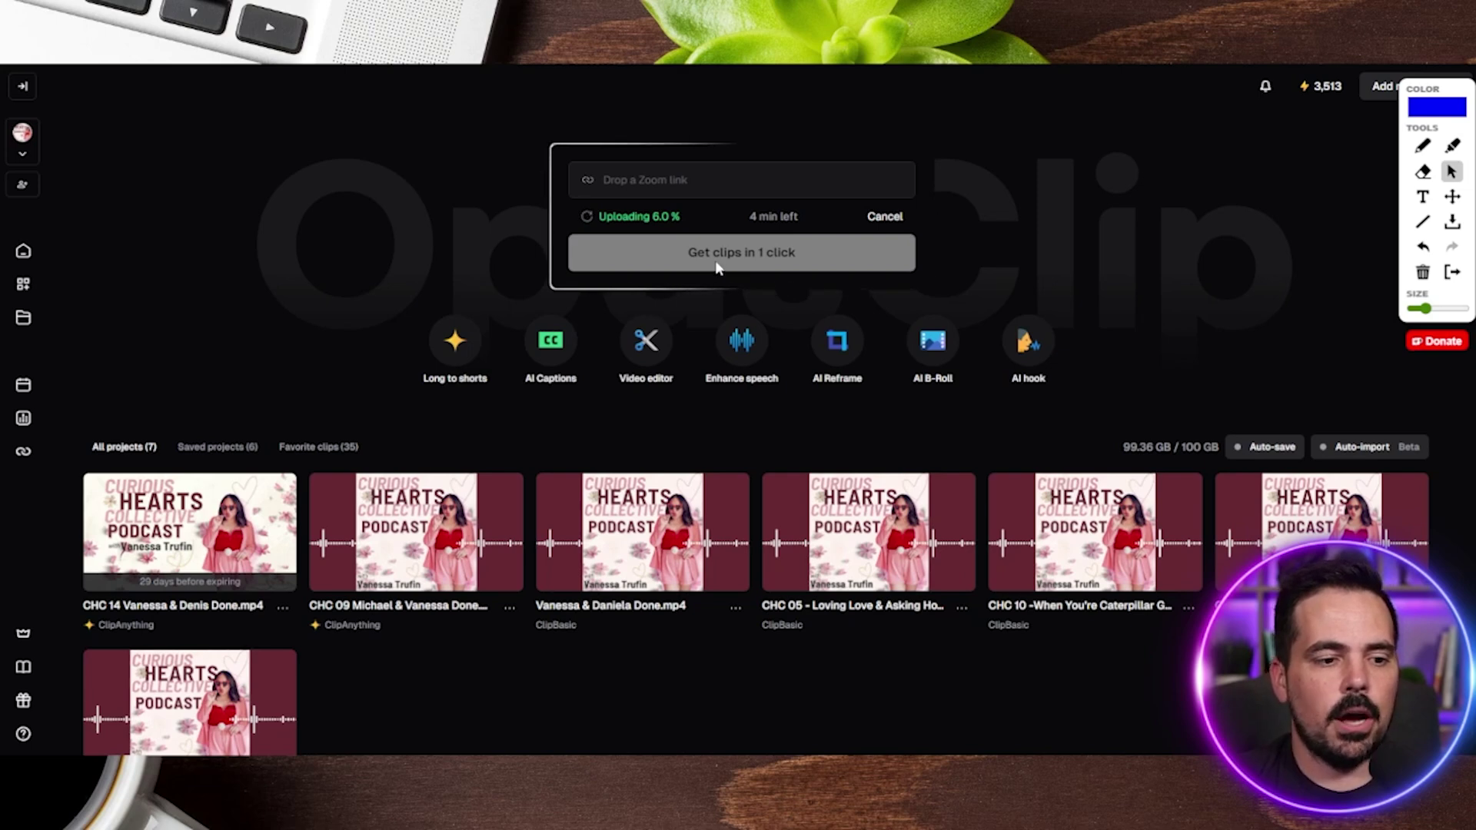
mouse_move(779, 197)
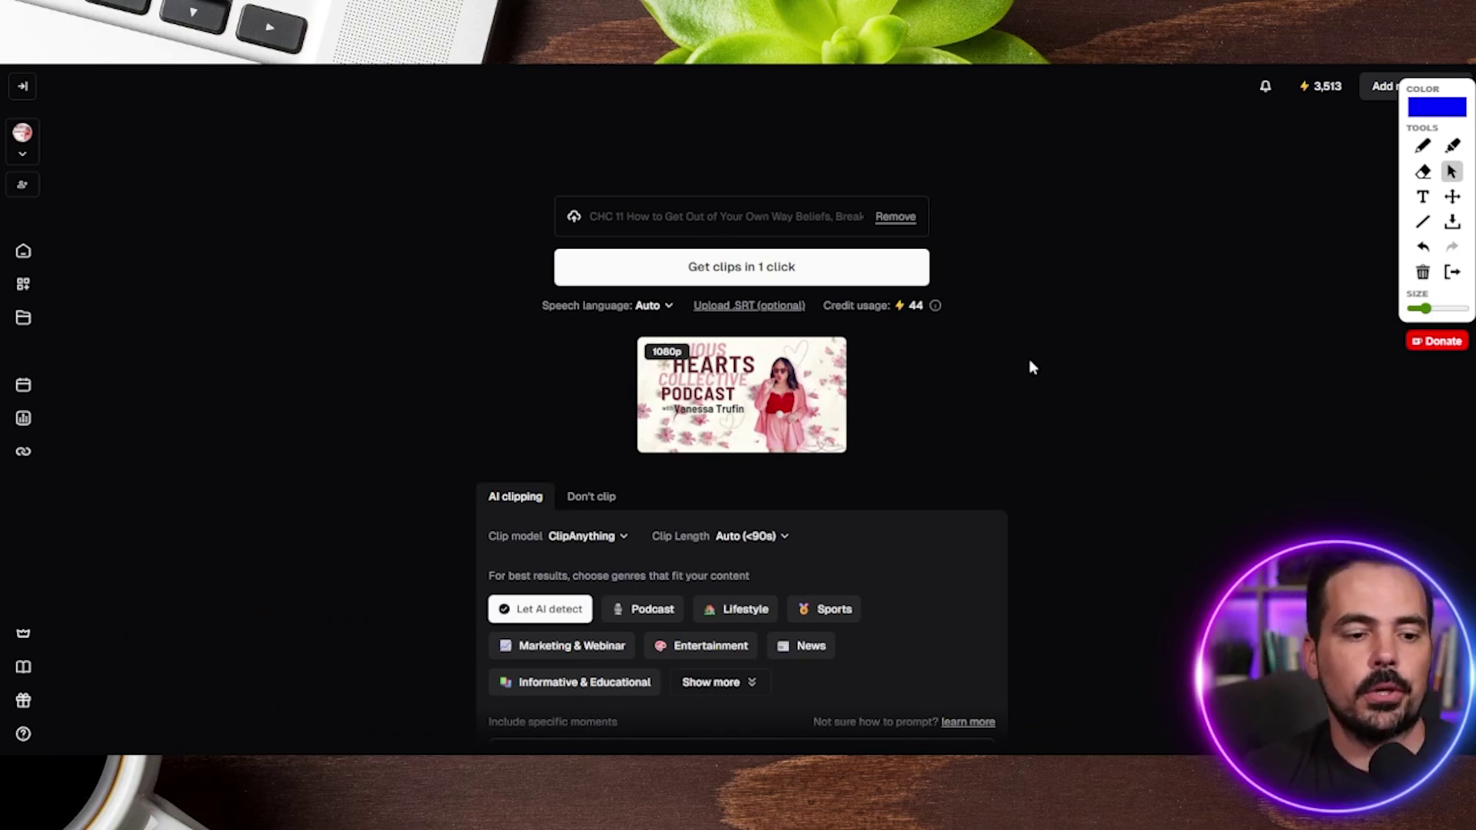
Mark the speech language setting, the credit usage and the credit balance with blue freehand strokes
left_click(1422, 147)
mouse_move(536, 276)
left_mouse_down()
mouse_move(500, 312)
mouse_move(553, 347)
left_mouse_up()
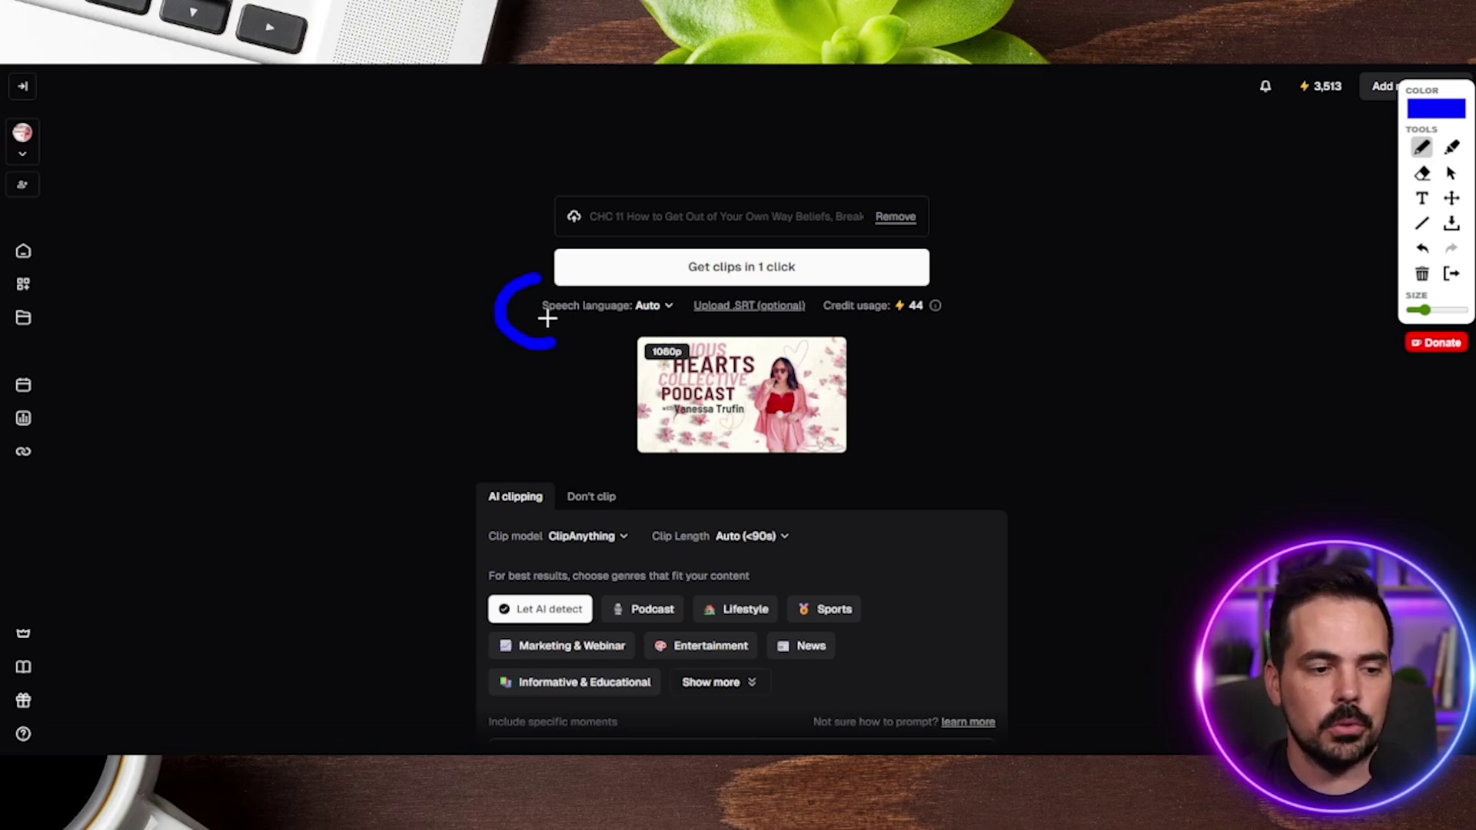
left_click_drag(823, 326, 966, 325)
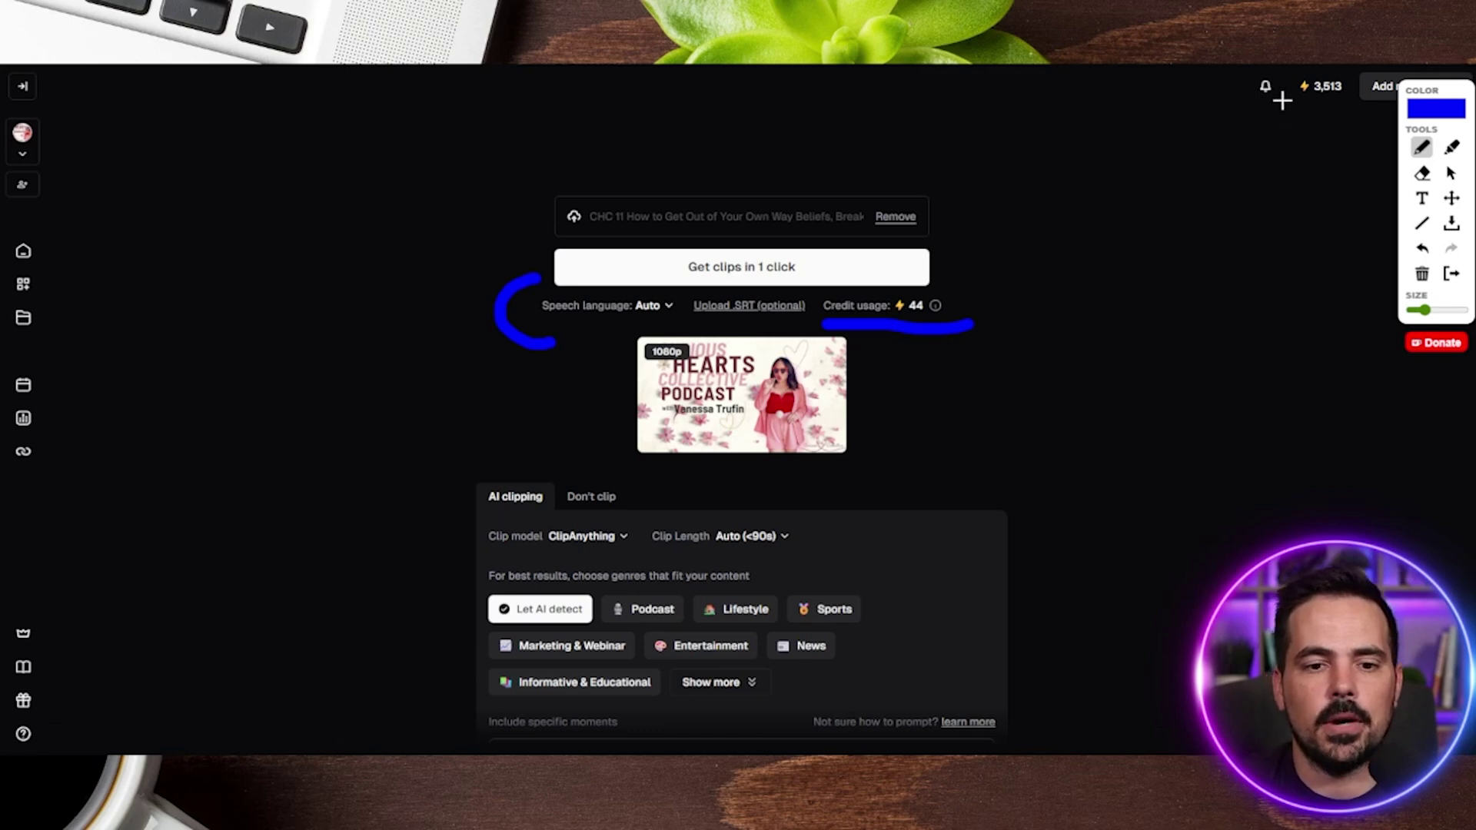
left_click_drag(1272, 113, 1370, 115)
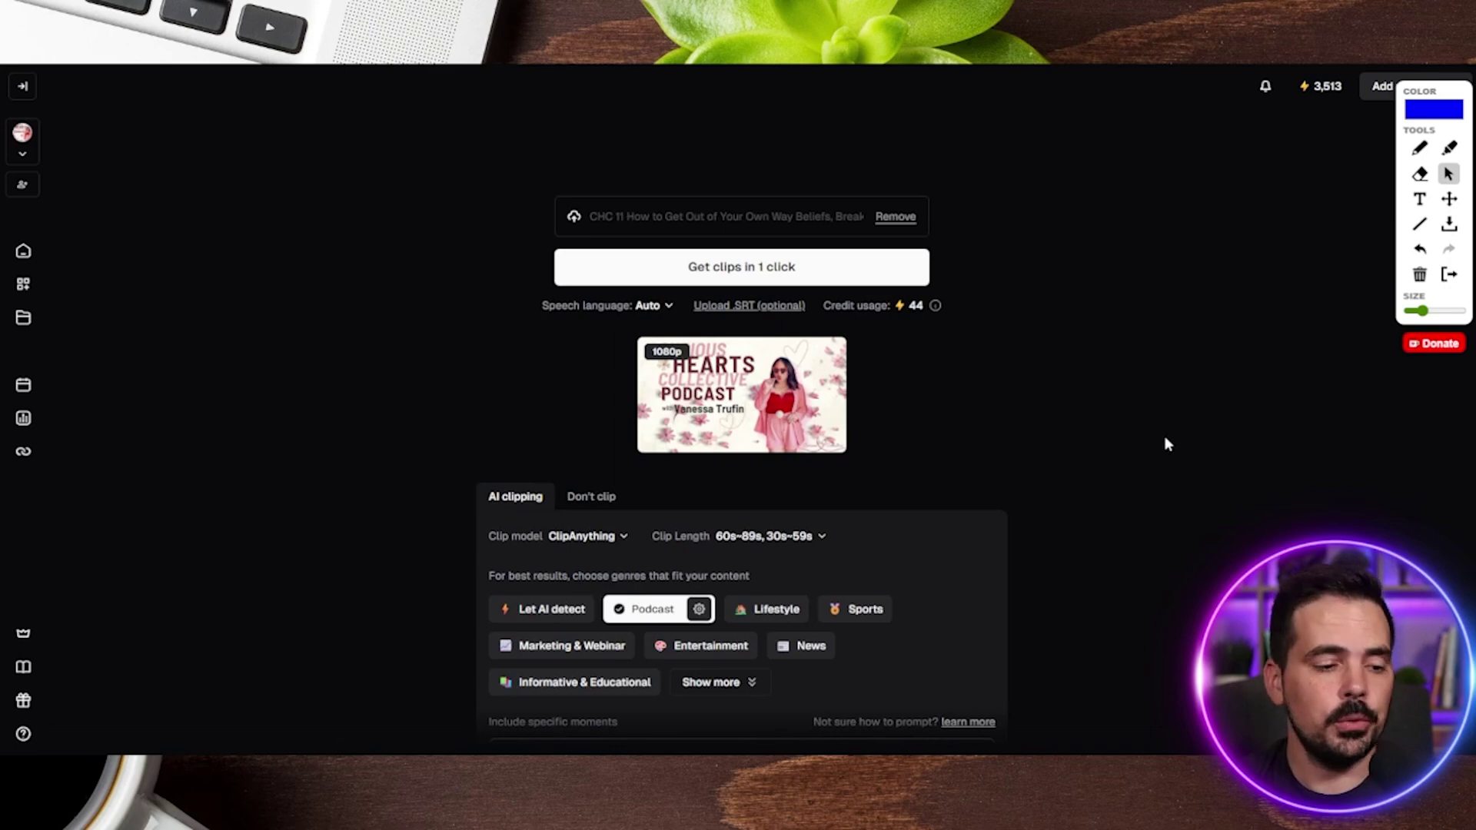
Choose ClipAnything as the clip model in the AI clipping settings
scroll(1165, 436, "down", 4)
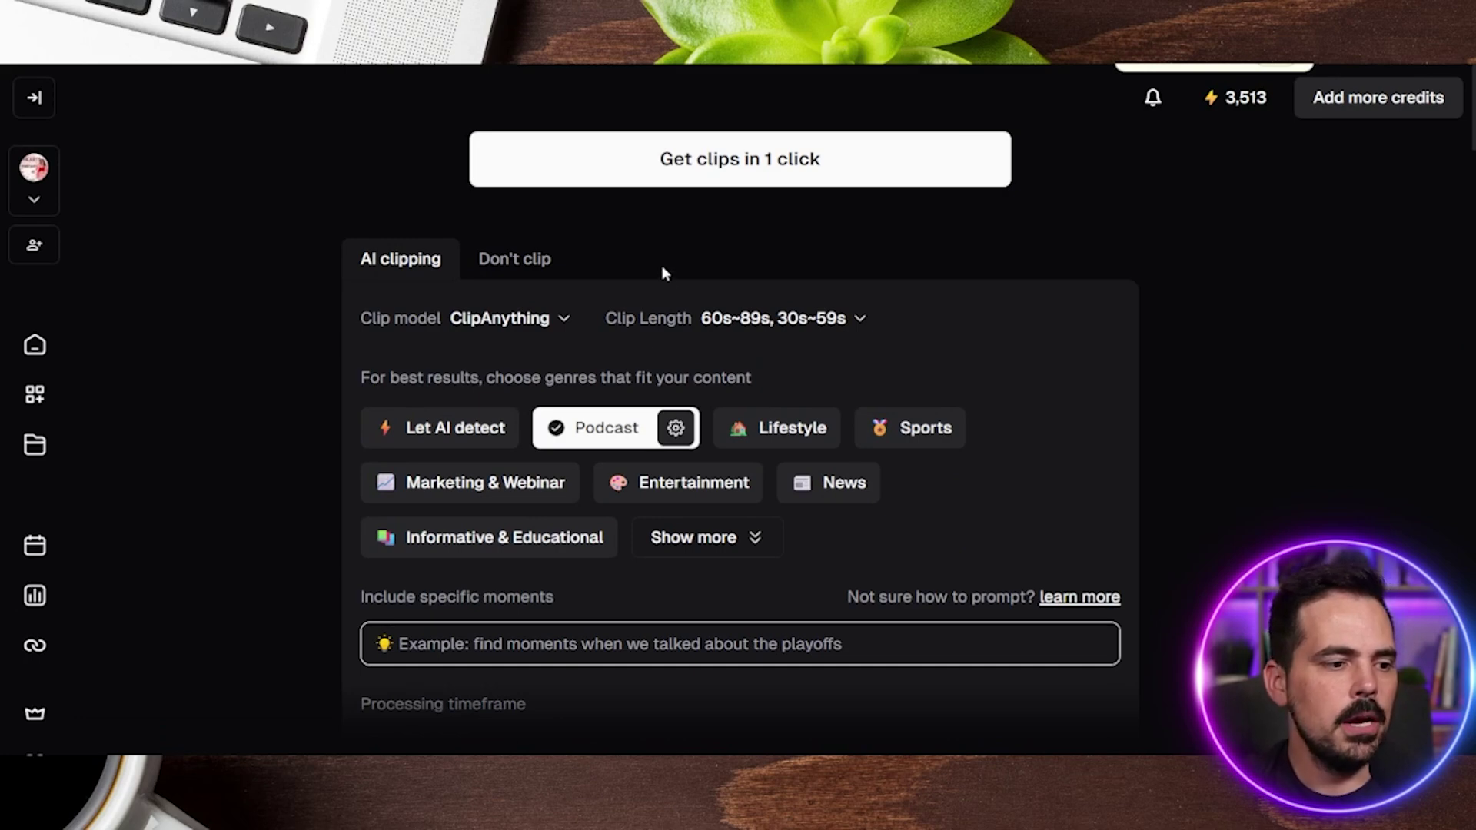
scroll(399, 250, "down", 2)
scroll(399, 250, "up", 2)
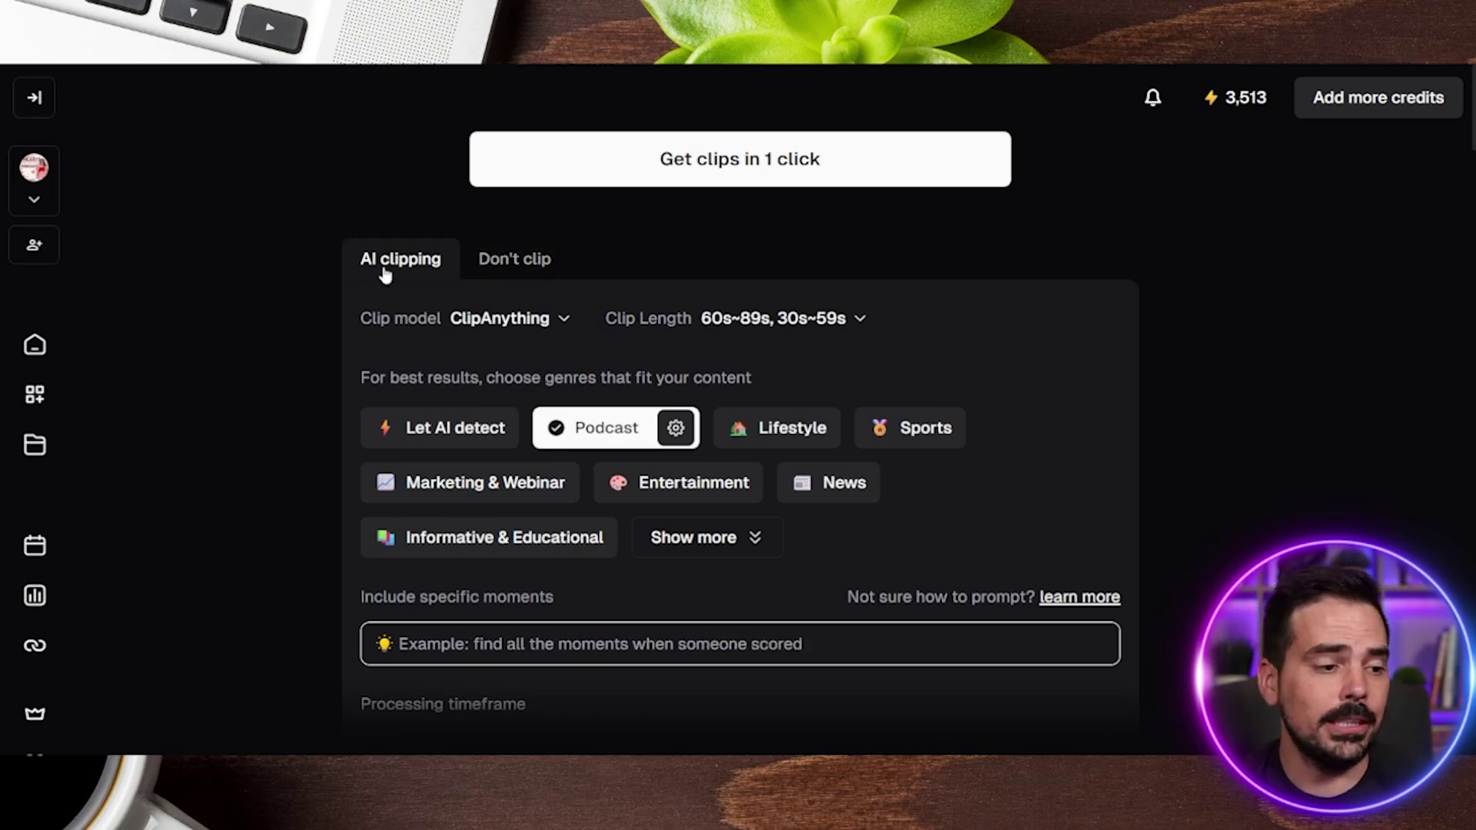
left_click(536, 327)
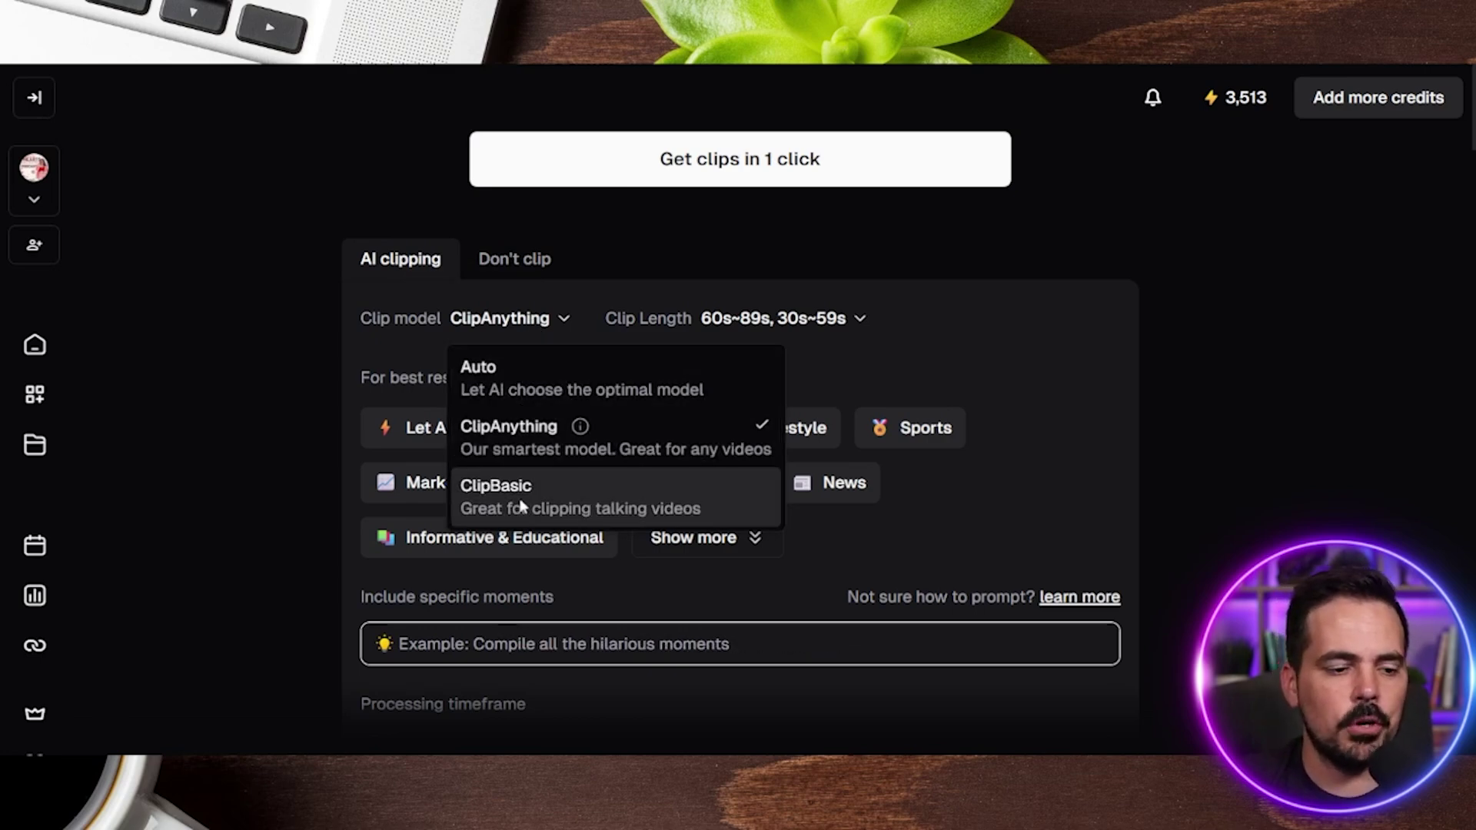
left_click(496, 452)
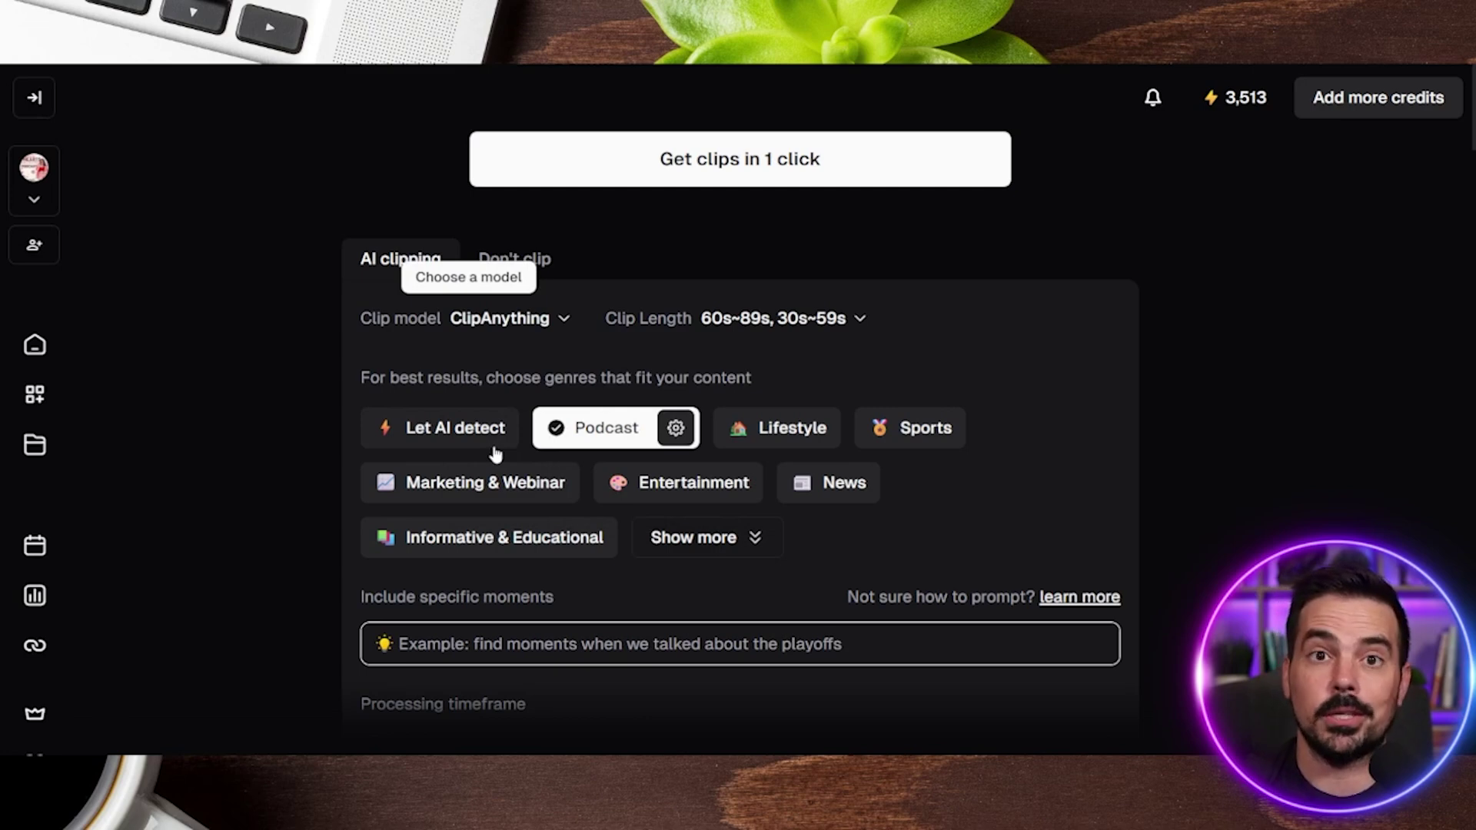
Set the clip length to the 30s~59s and 60s~89s ranges in place of the current selection
left_click(795, 318)
left_click(800, 363)
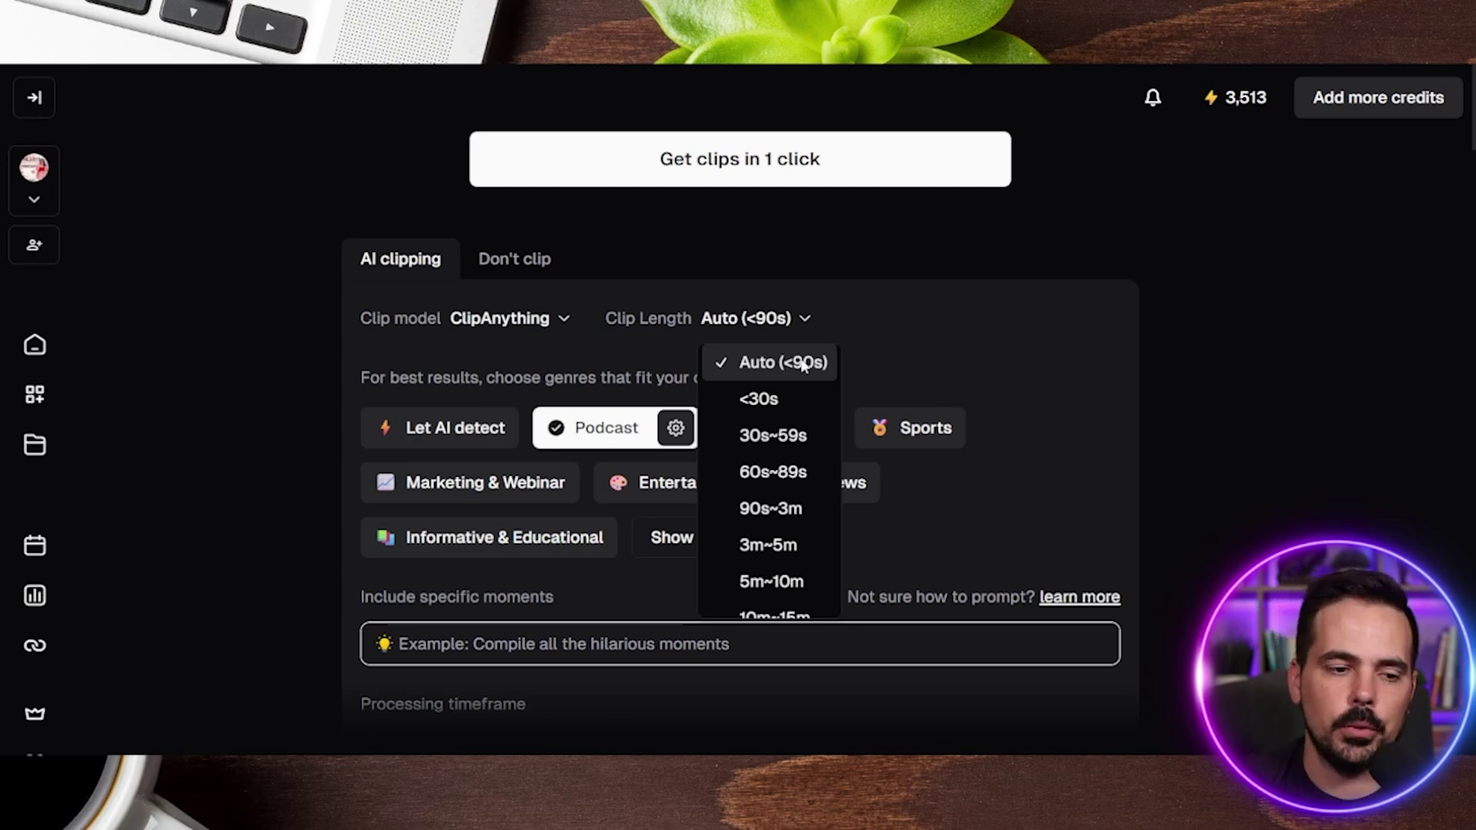
left_click(786, 437)
left_click(786, 455)
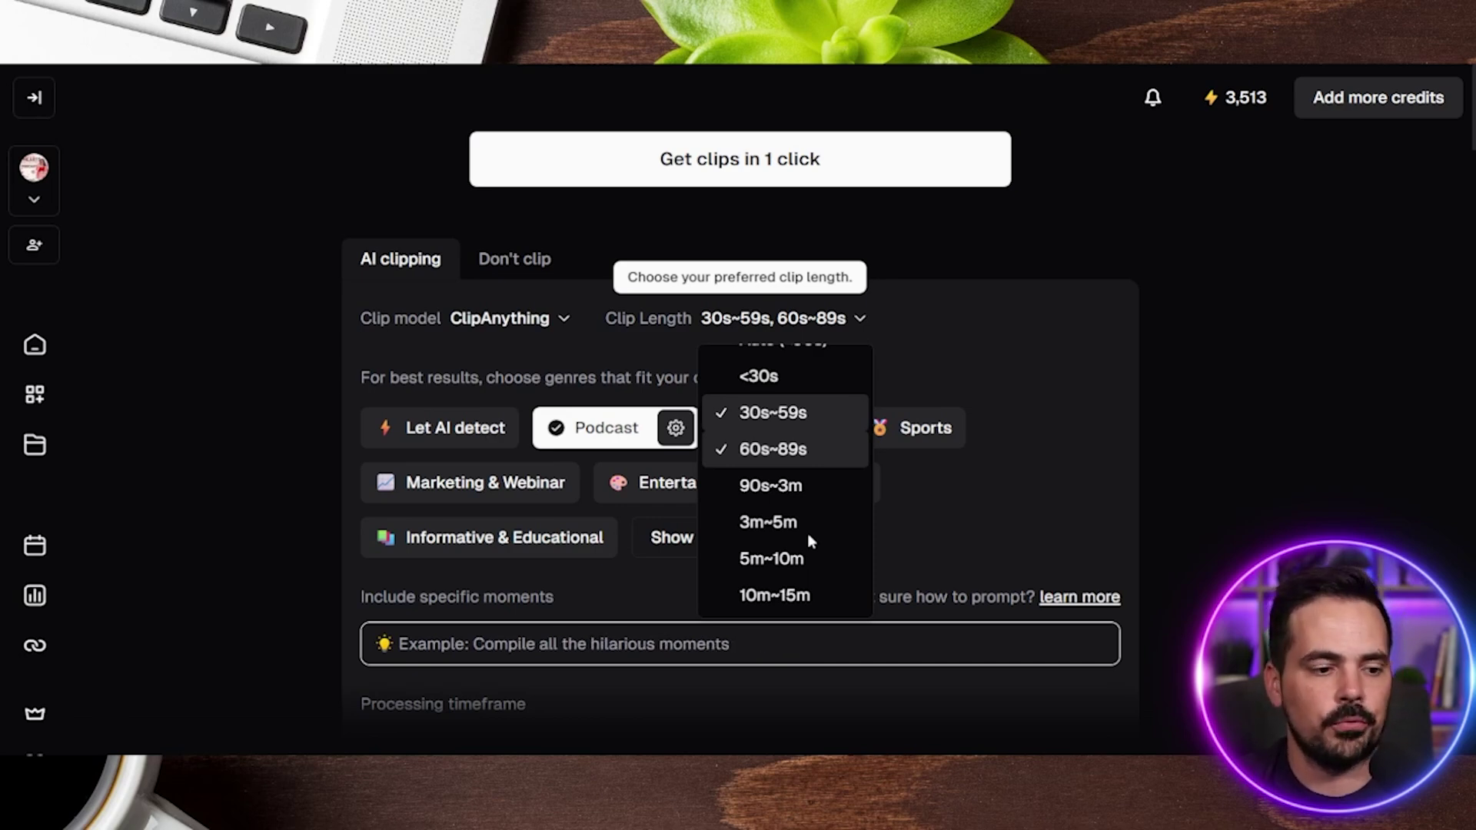
left_click(1094, 219)
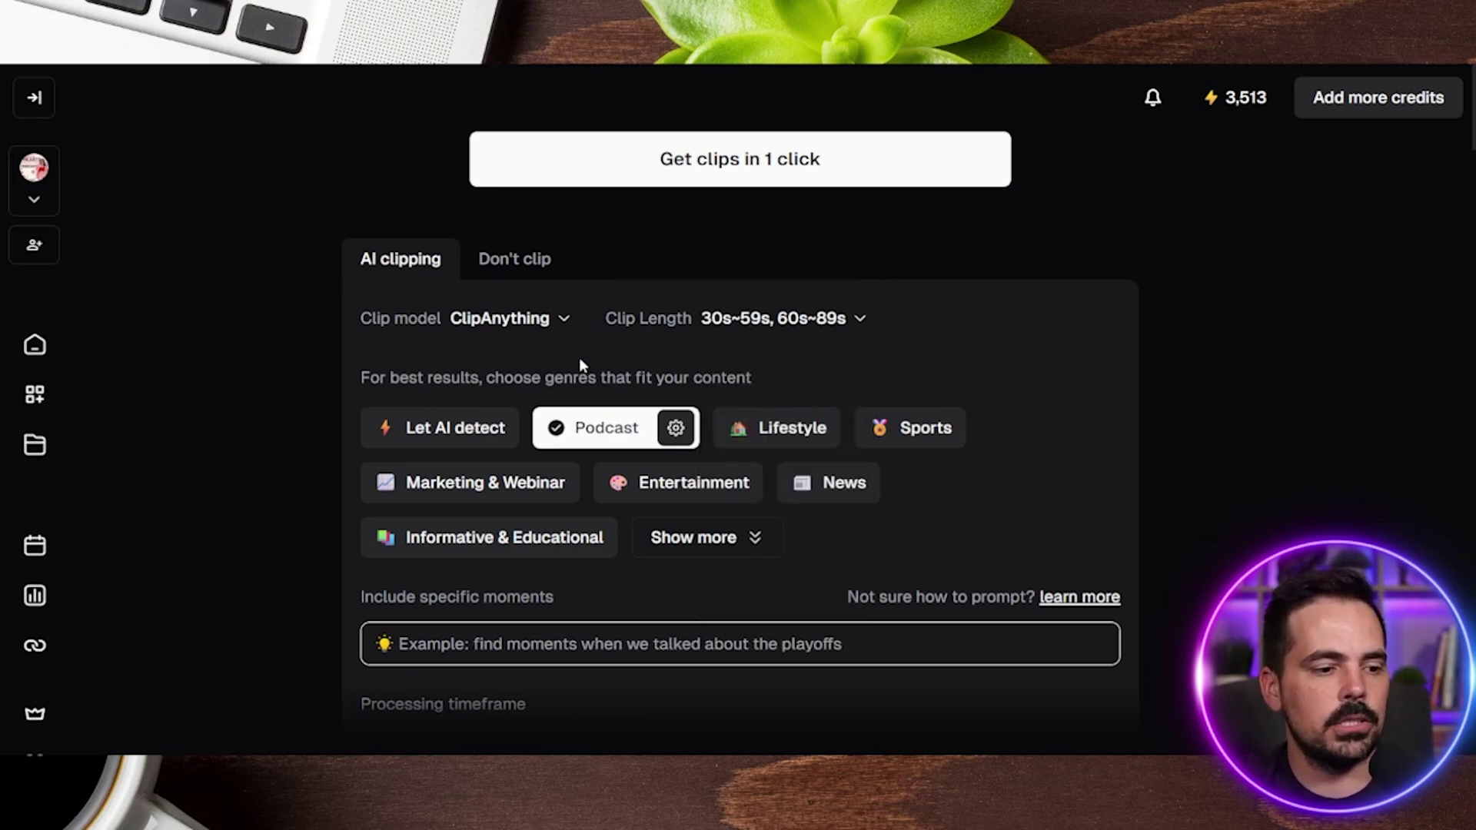
Try the Let AI detect genre, switch back to Podcast, and review the Podcast narrative templates without changing them
left_click(453, 432)
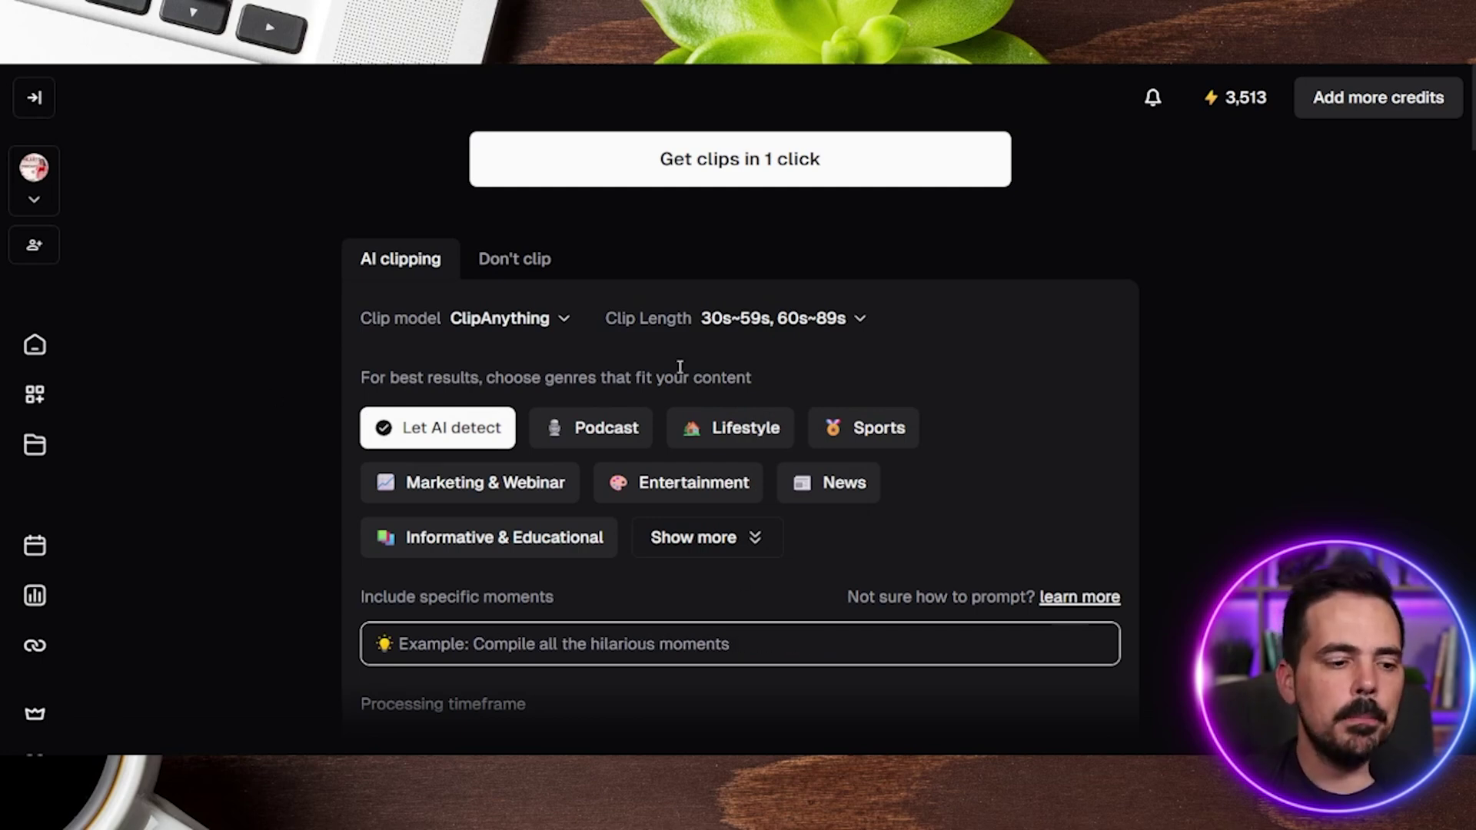
left_click(617, 435)
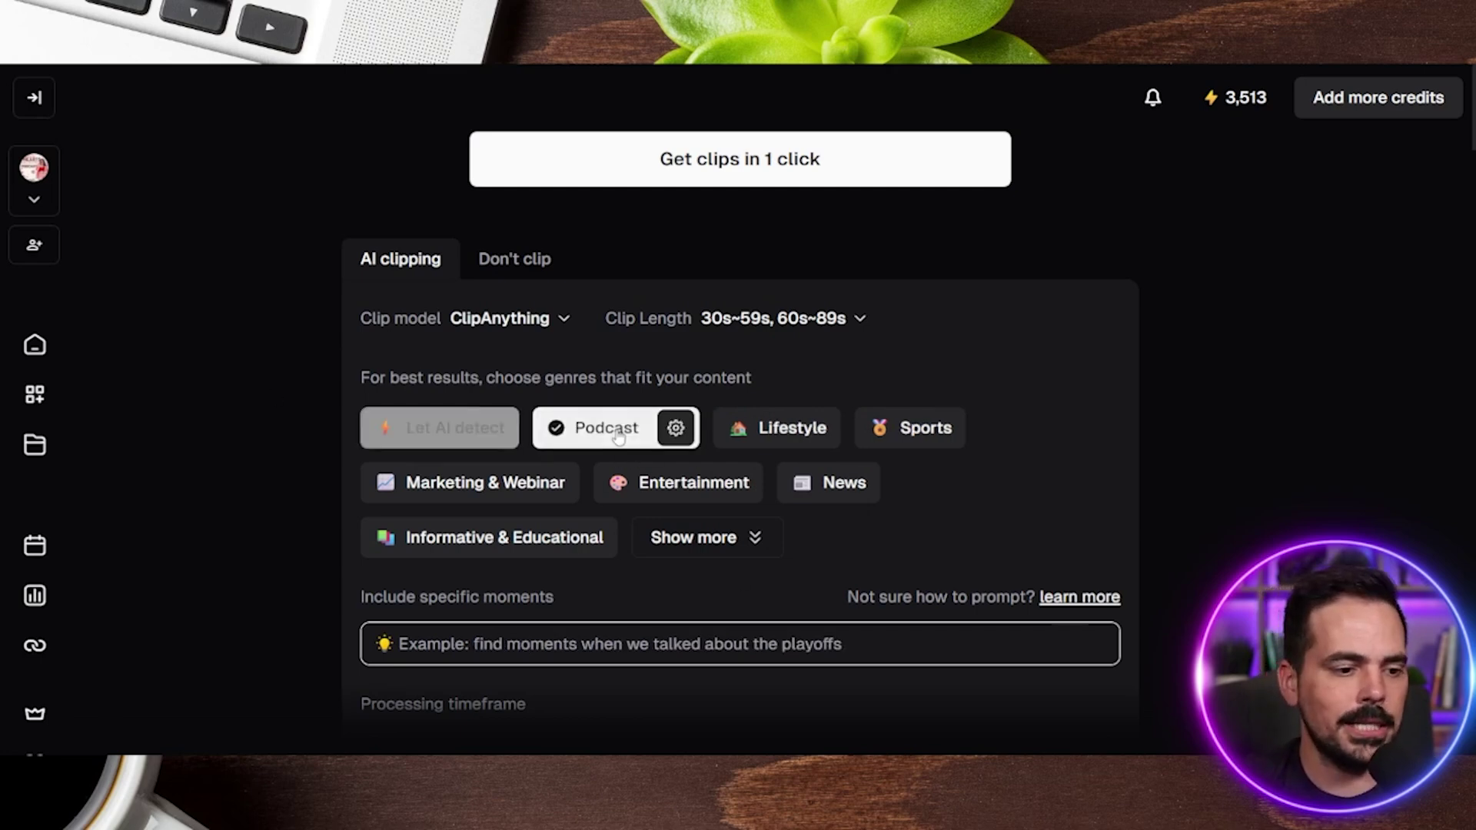
left_click(667, 431)
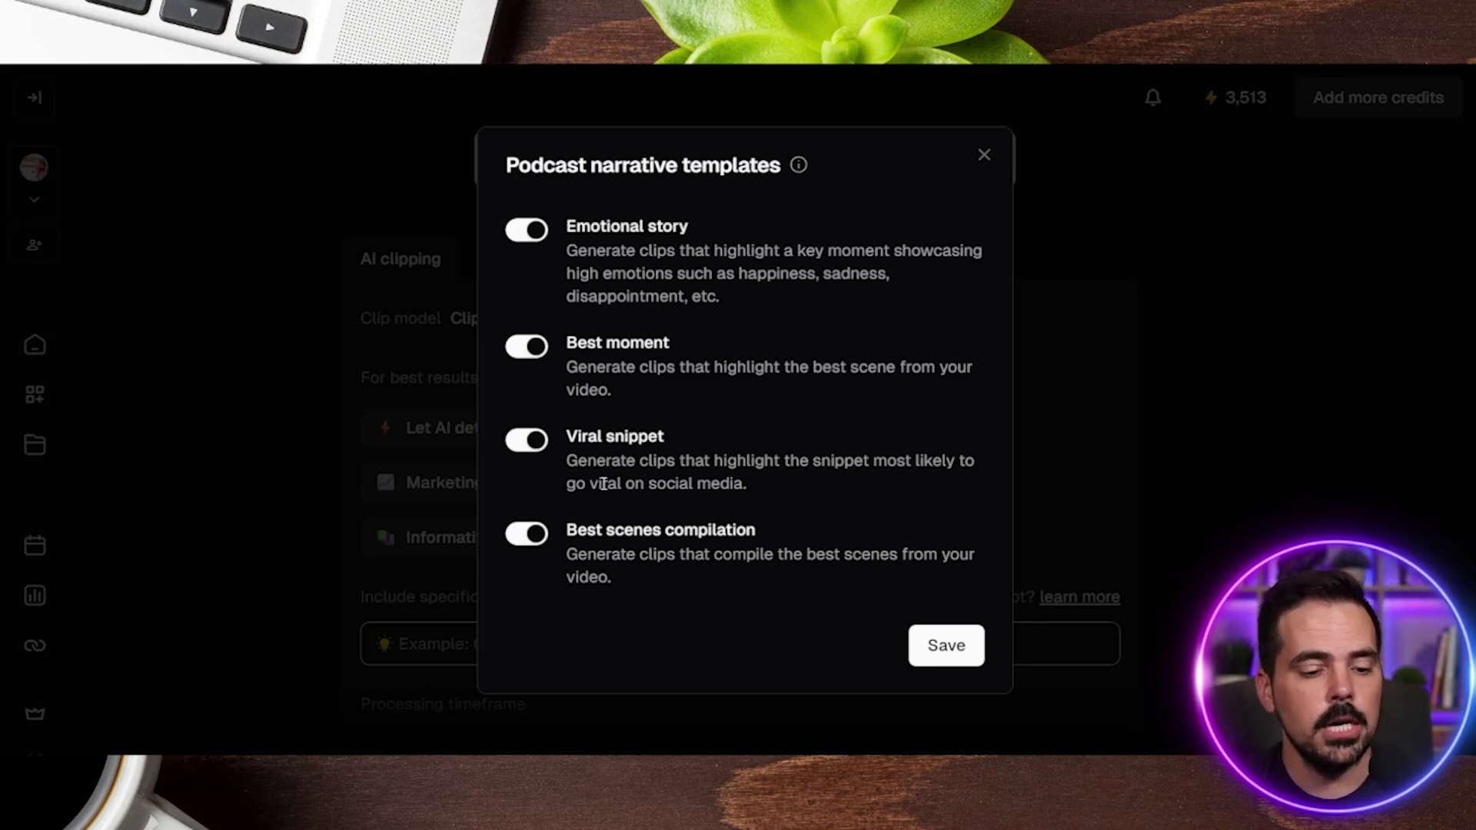
left_click(985, 155)
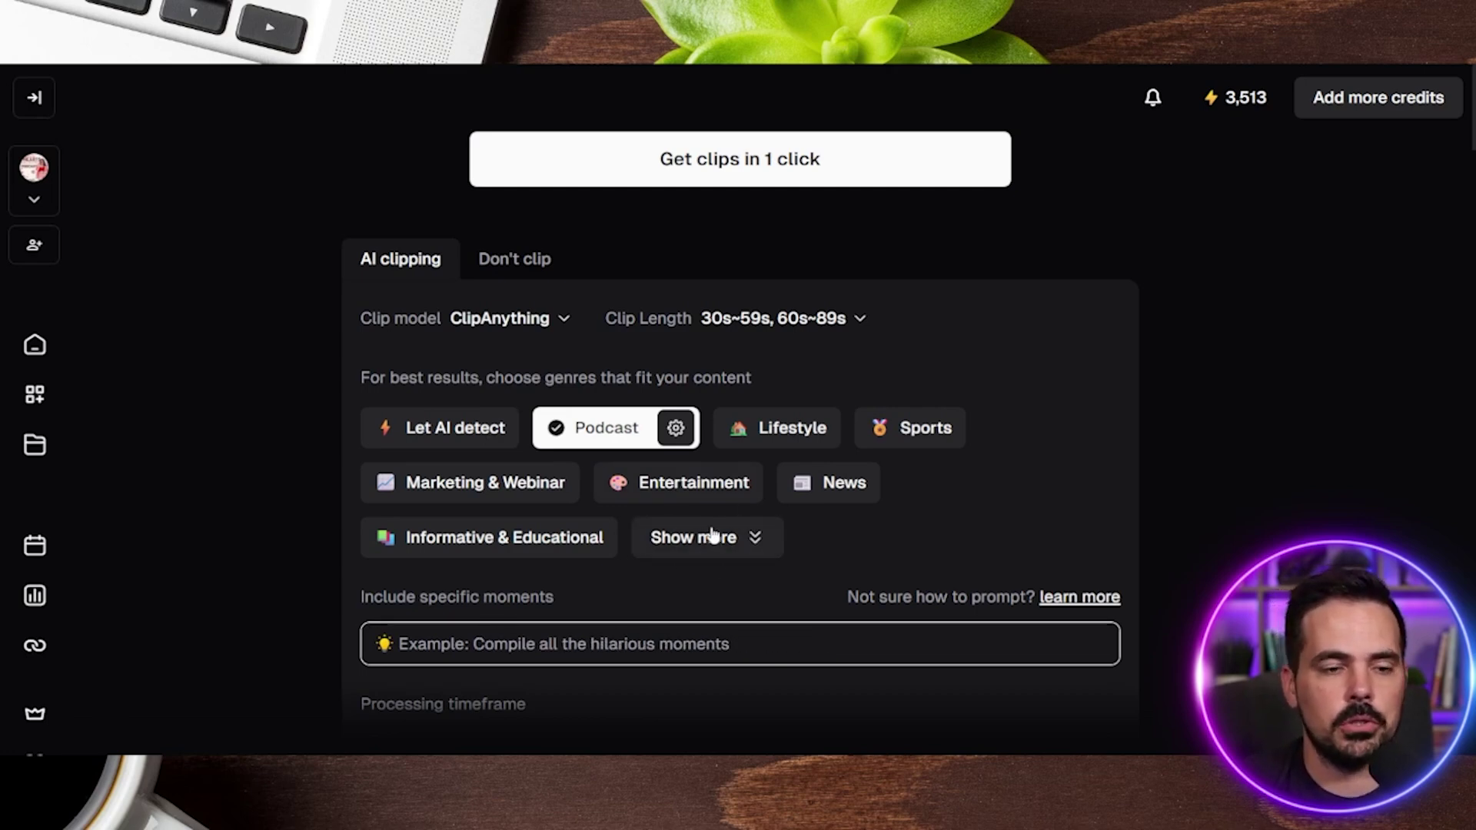
Trim the processing timeframe so it runs from 0:00:11 to 0:43:42
scroll(977, 407, "down", 3)
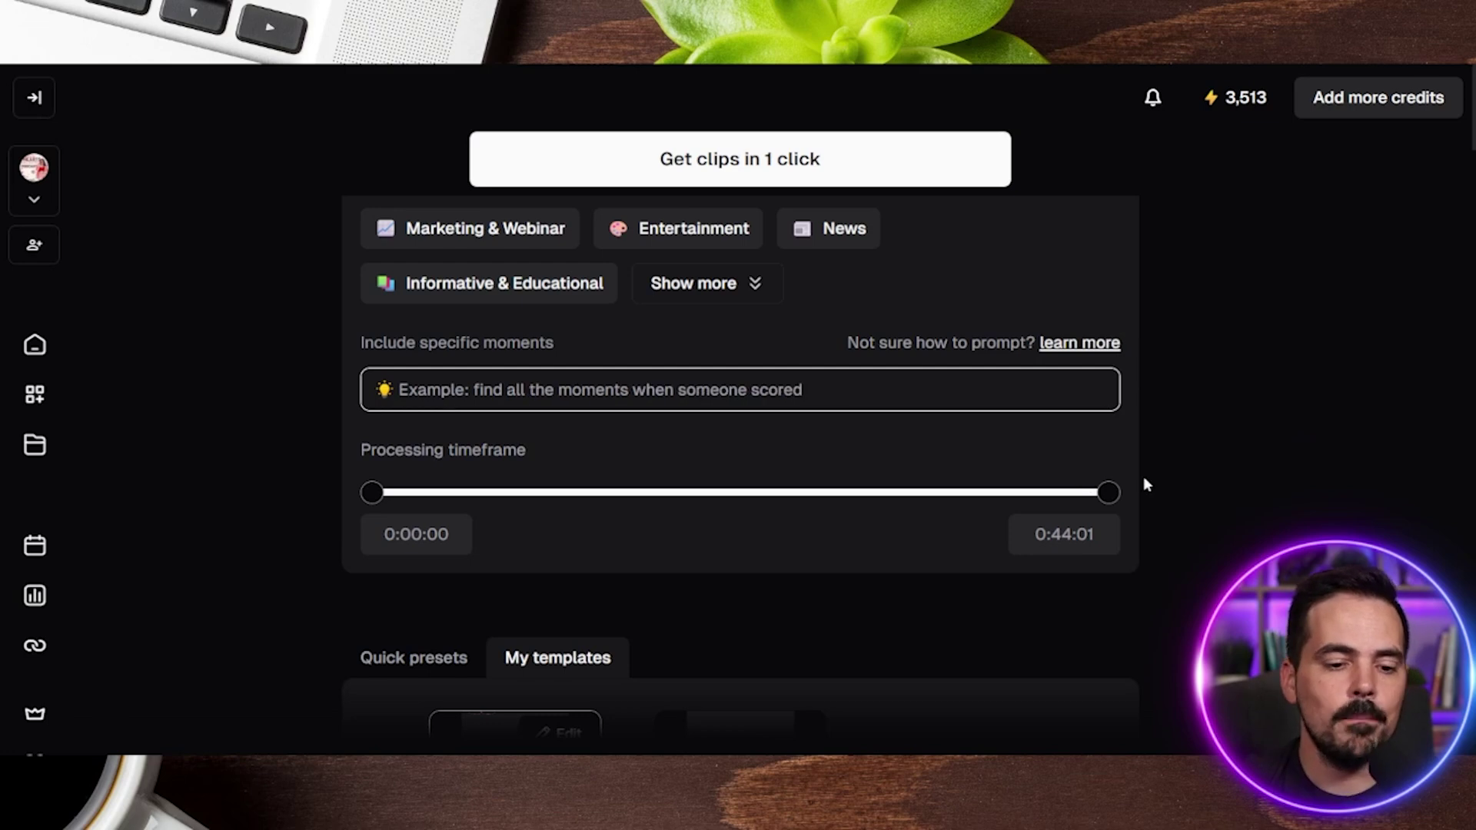
left_click_drag(1114, 490, 1038, 501)
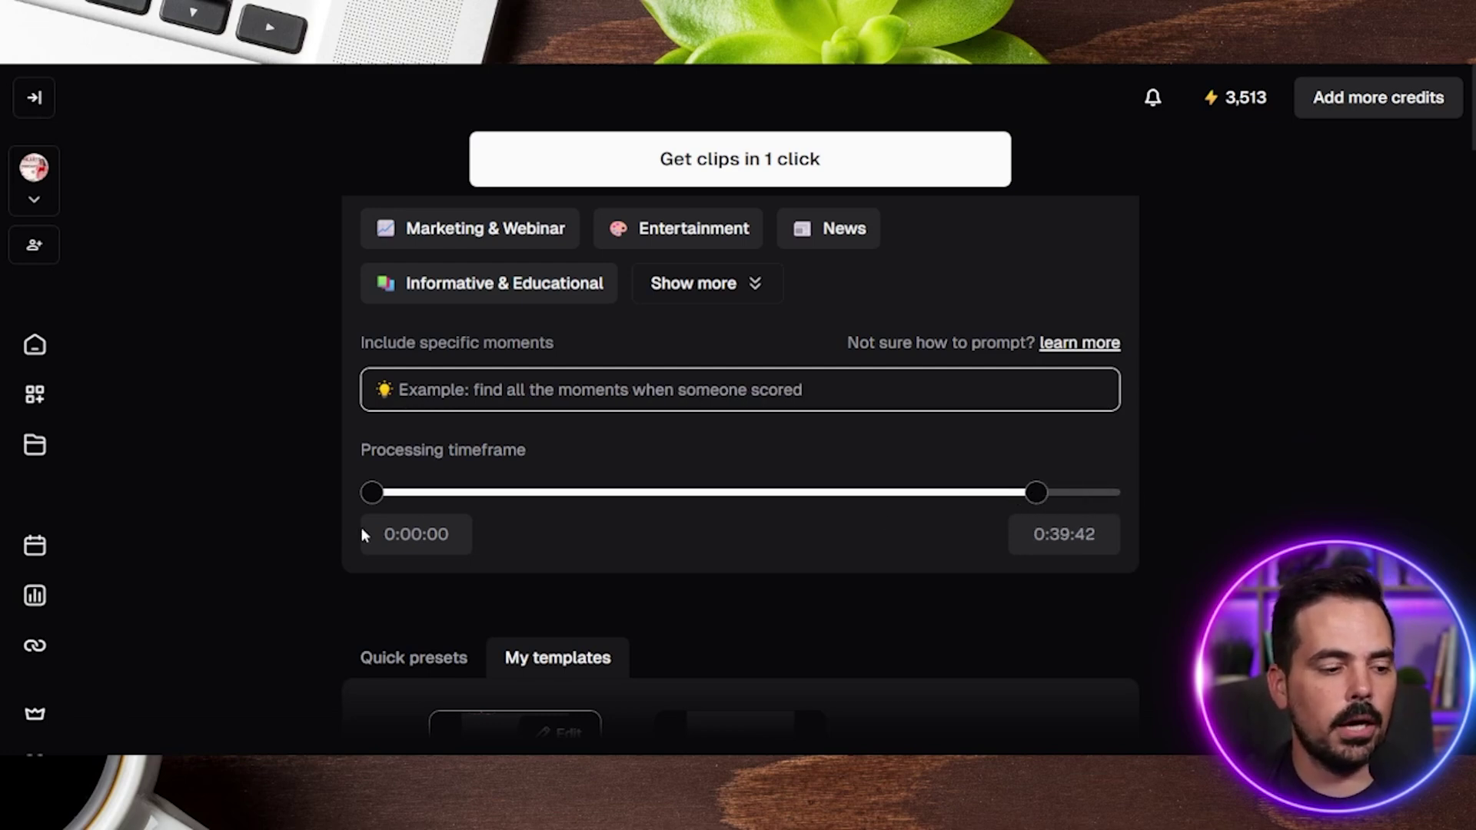
mouse_move(373, 500)
left_mouse_down()
mouse_move(423, 504)
mouse_move(375, 509)
left_mouse_up()
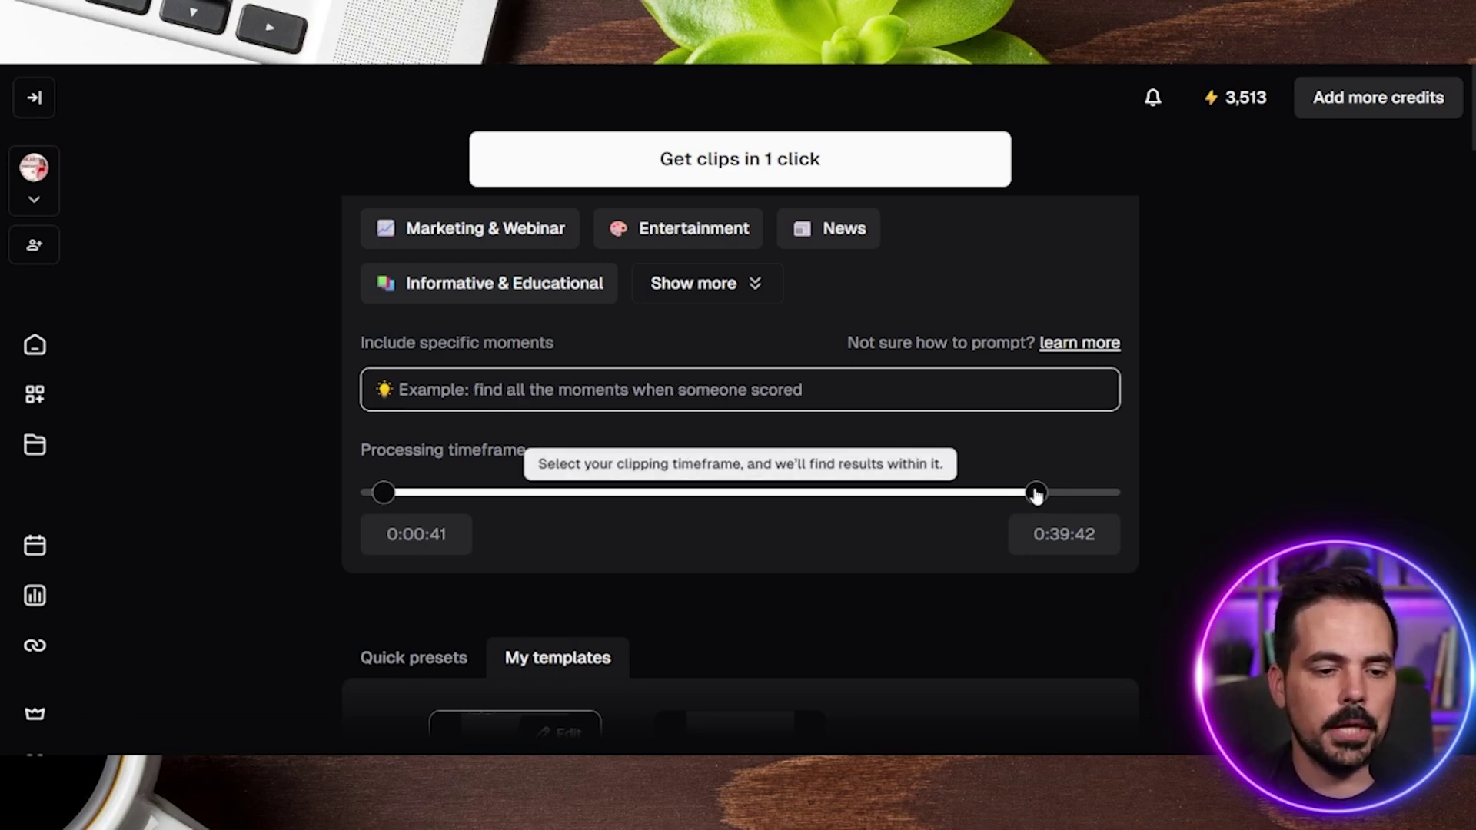
left_click_drag(1041, 494, 1107, 496)
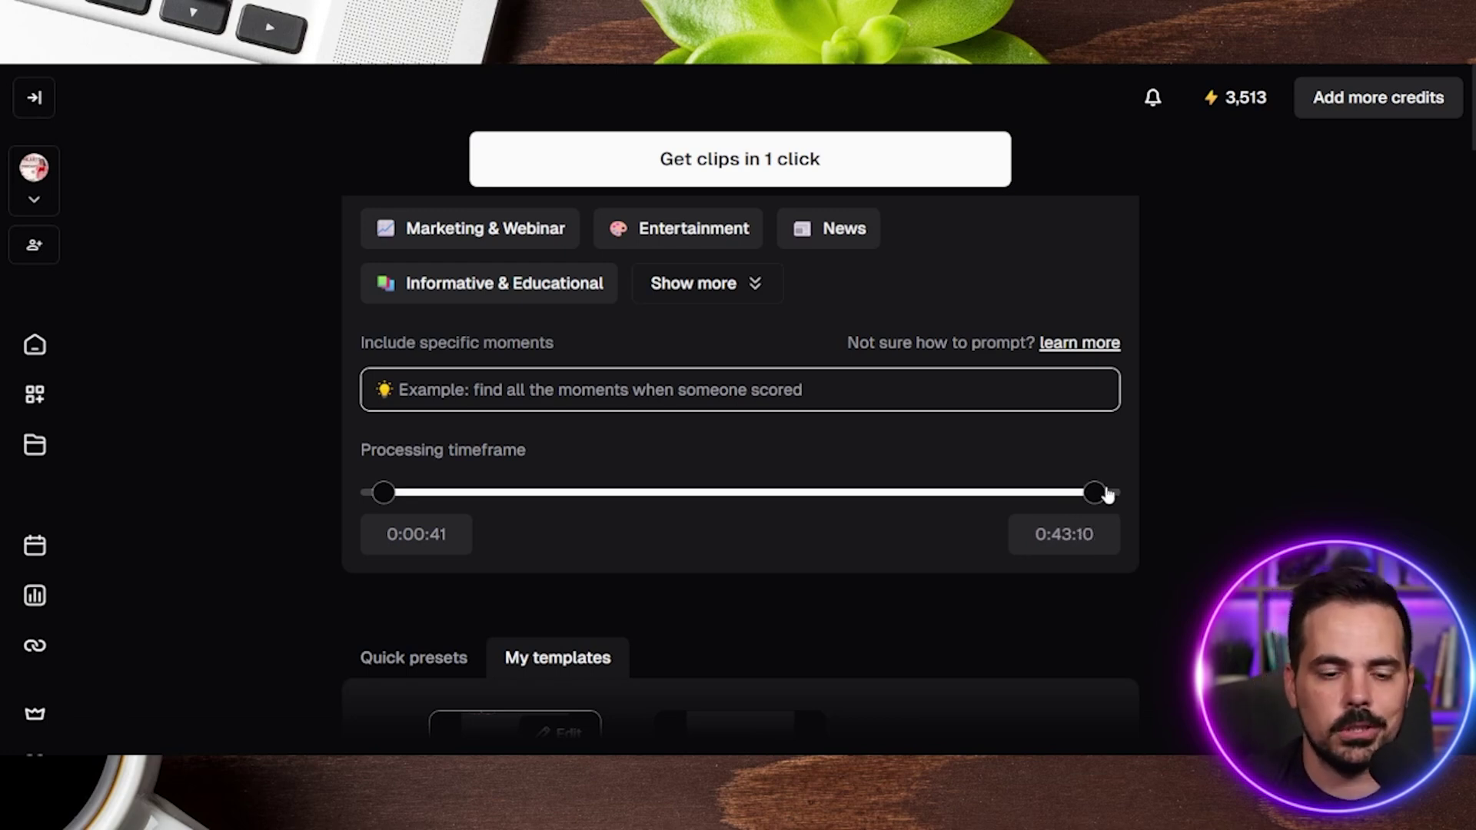
left_click_drag(384, 494, 367, 498)
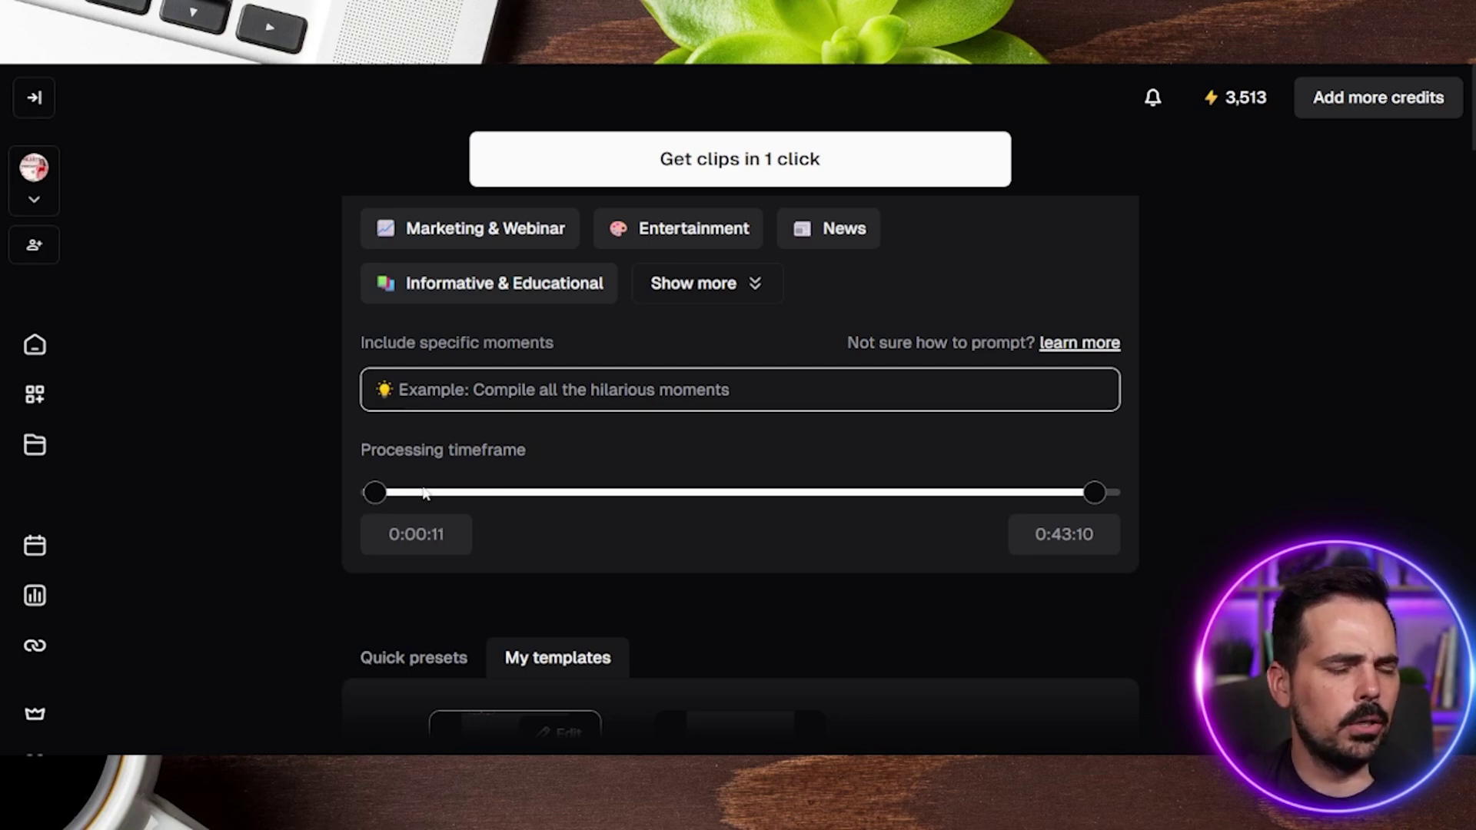
left_click_drag(1098, 496, 1117, 506)
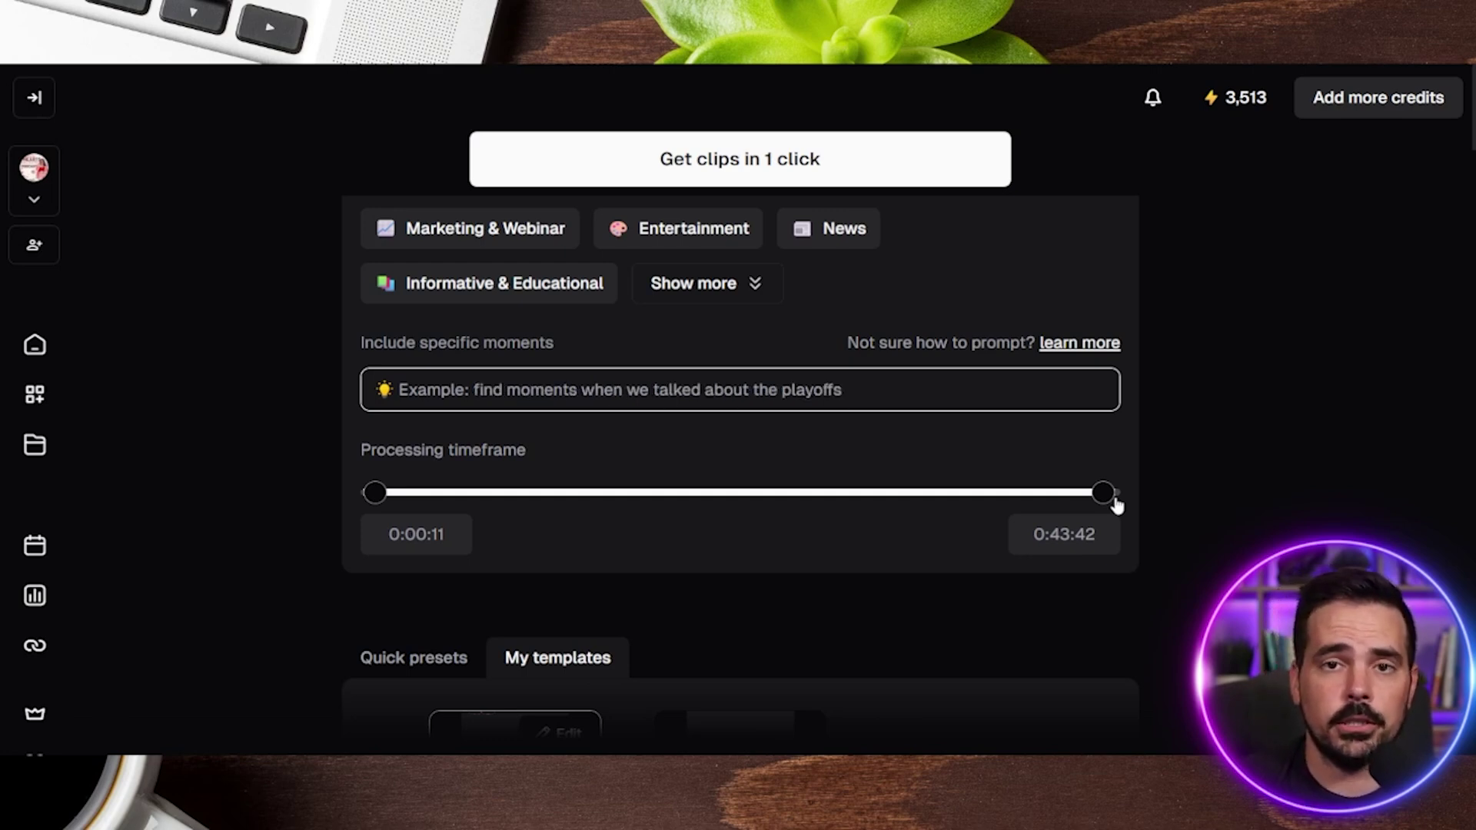
Look over the saved templates and the quick presets available for the clips' captions and layout
scroll(1190, 363, "down", 5)
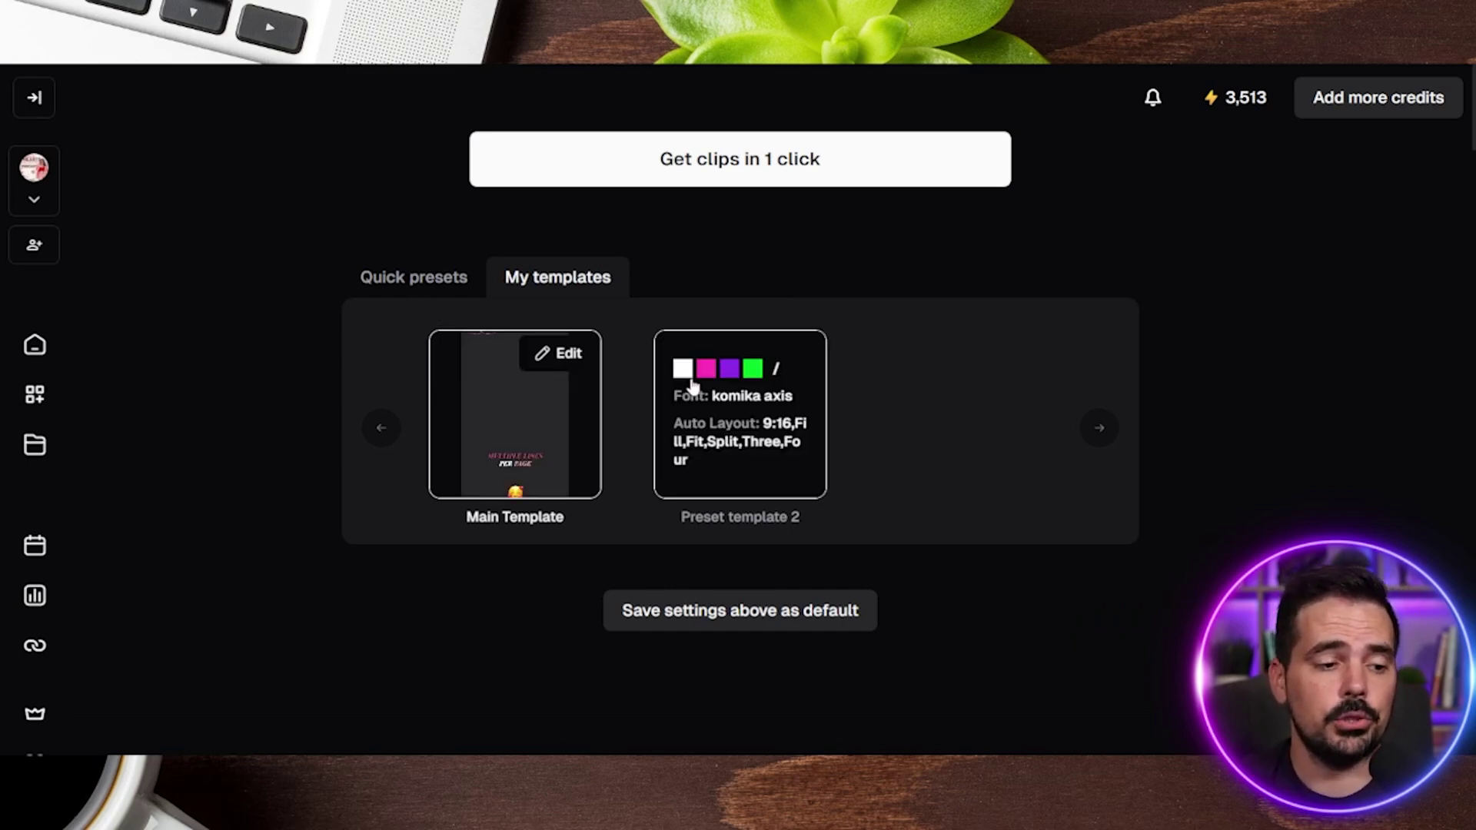
mouse_move(525, 462)
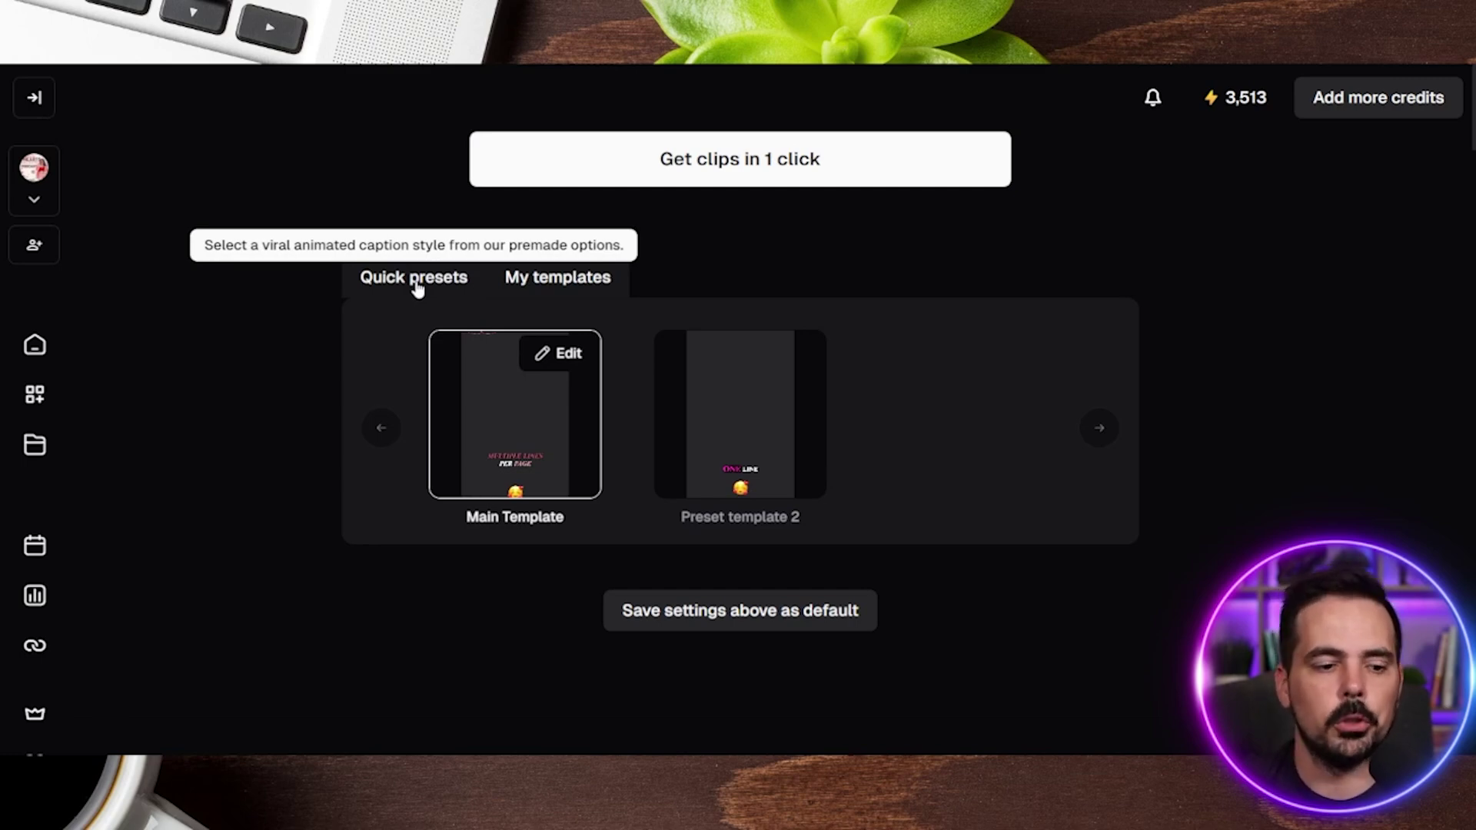
left_click(558, 278)
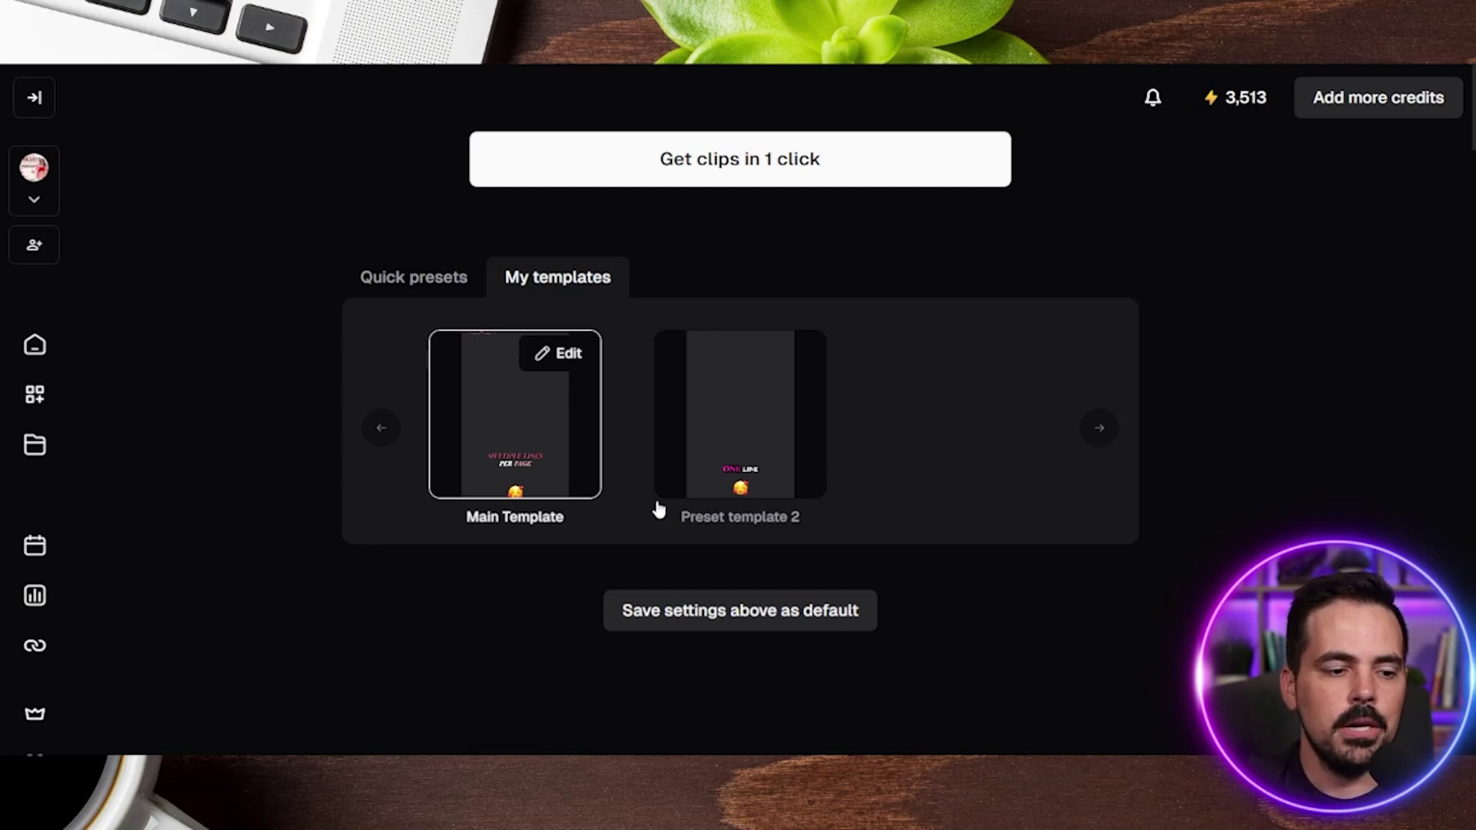
Check the clipping settings and credit usage, and start generating clips from the uploaded video
scroll(661, 516, "up", 10)
scroll(998, 523, "up", 1)
scroll(751, 702, "down", 3)
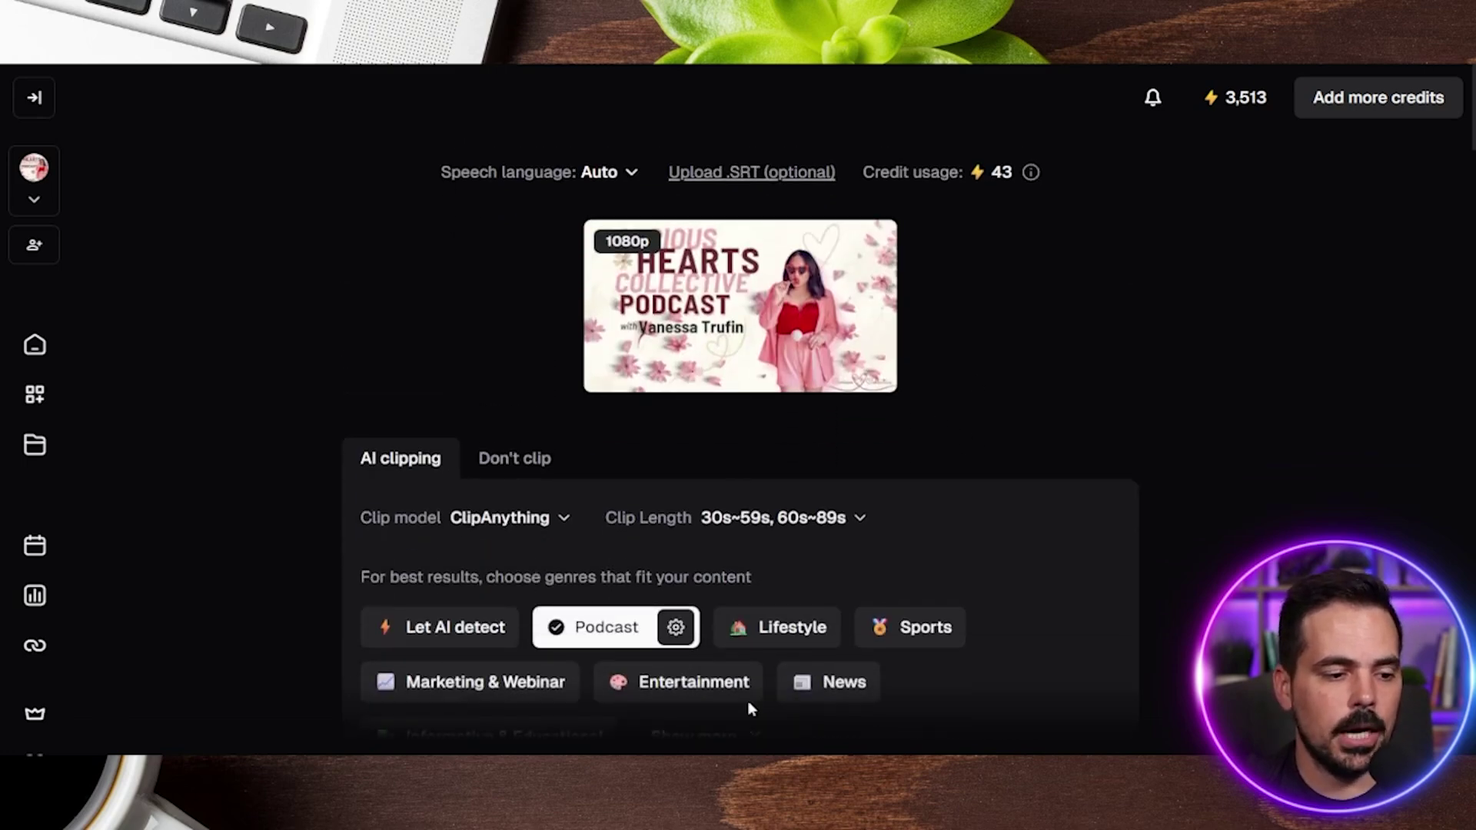
scroll(801, 558, "up", 3)
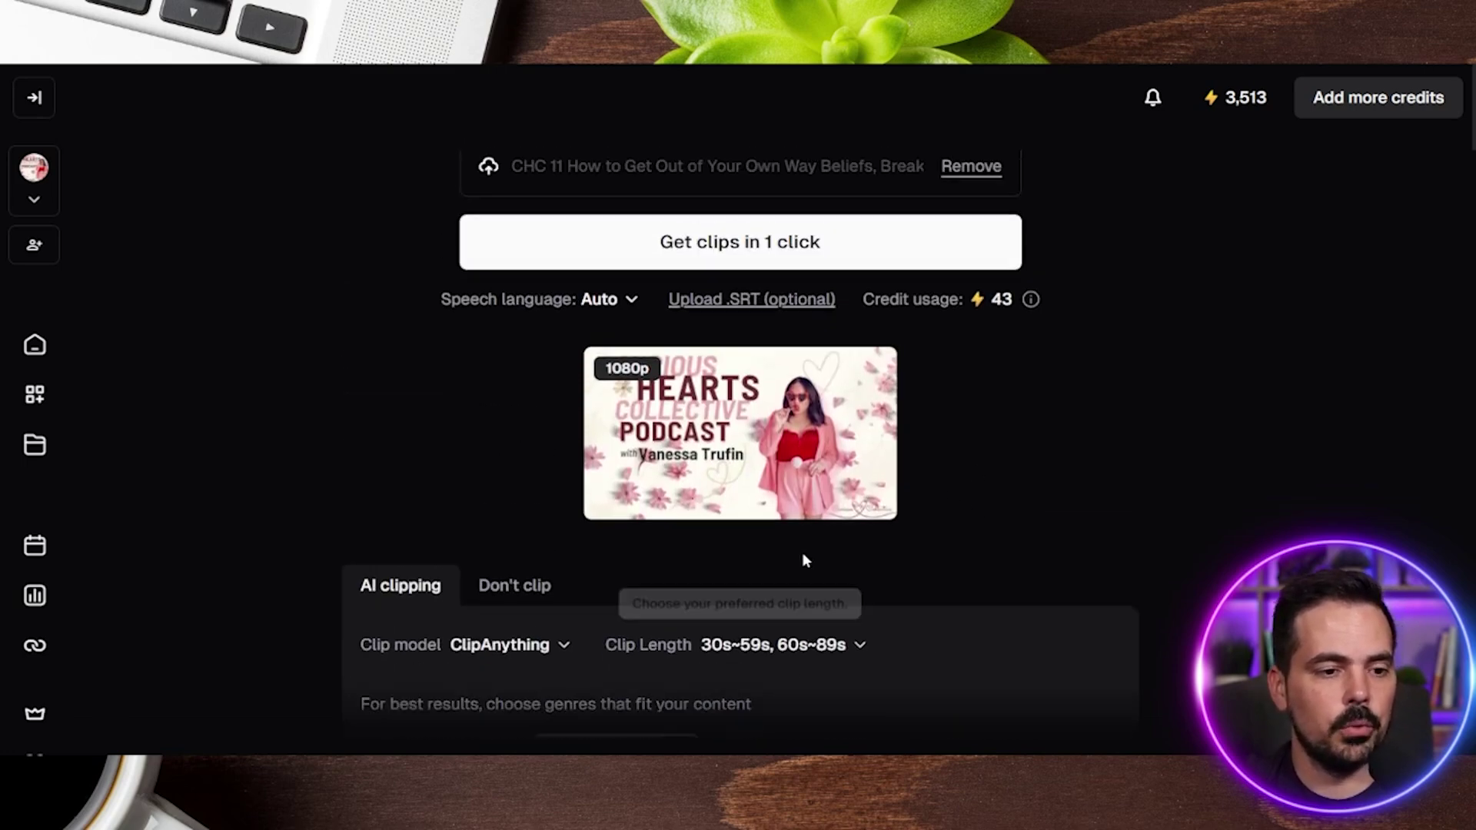
left_click(681, 263)
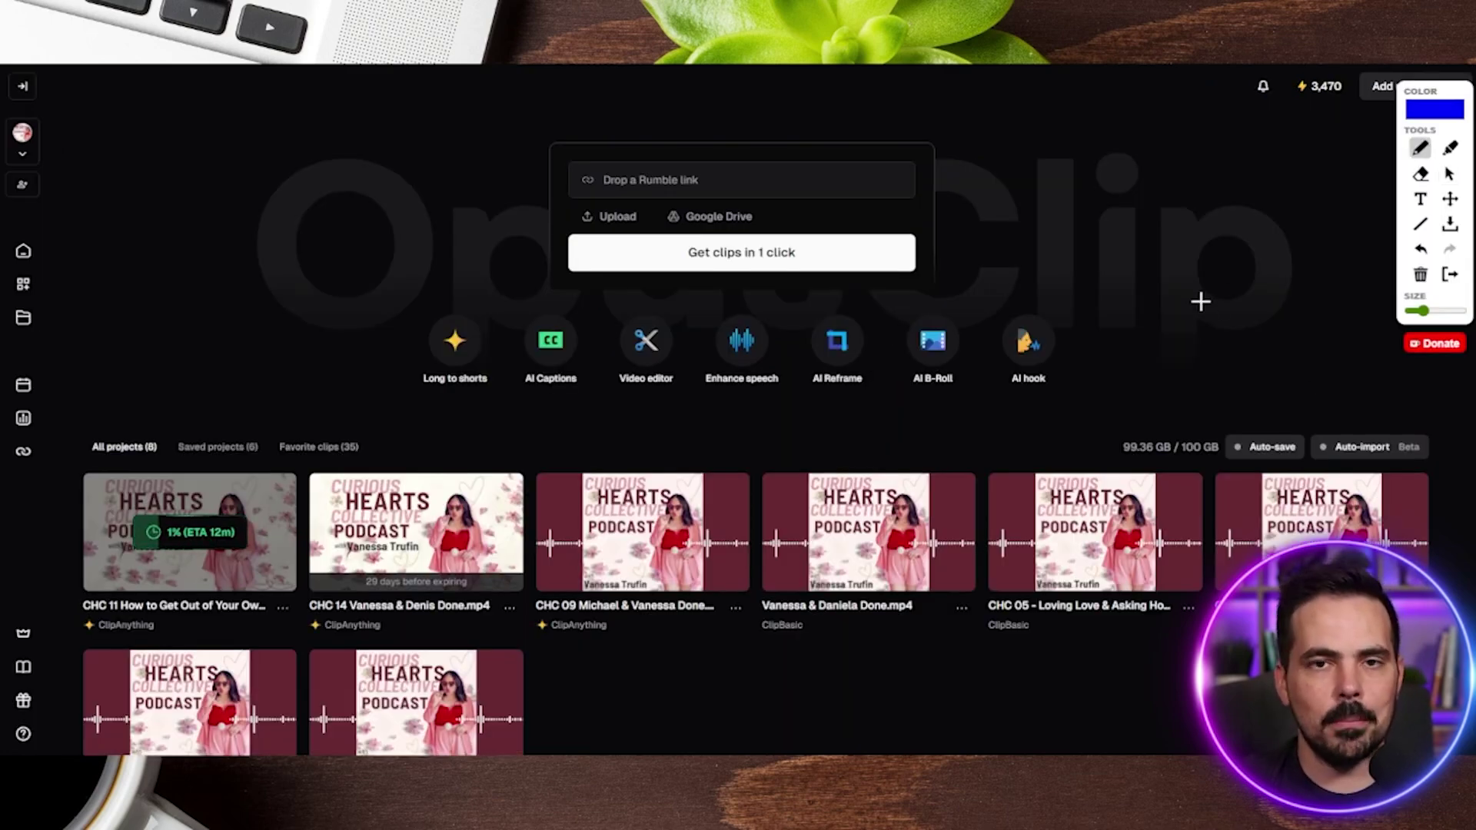
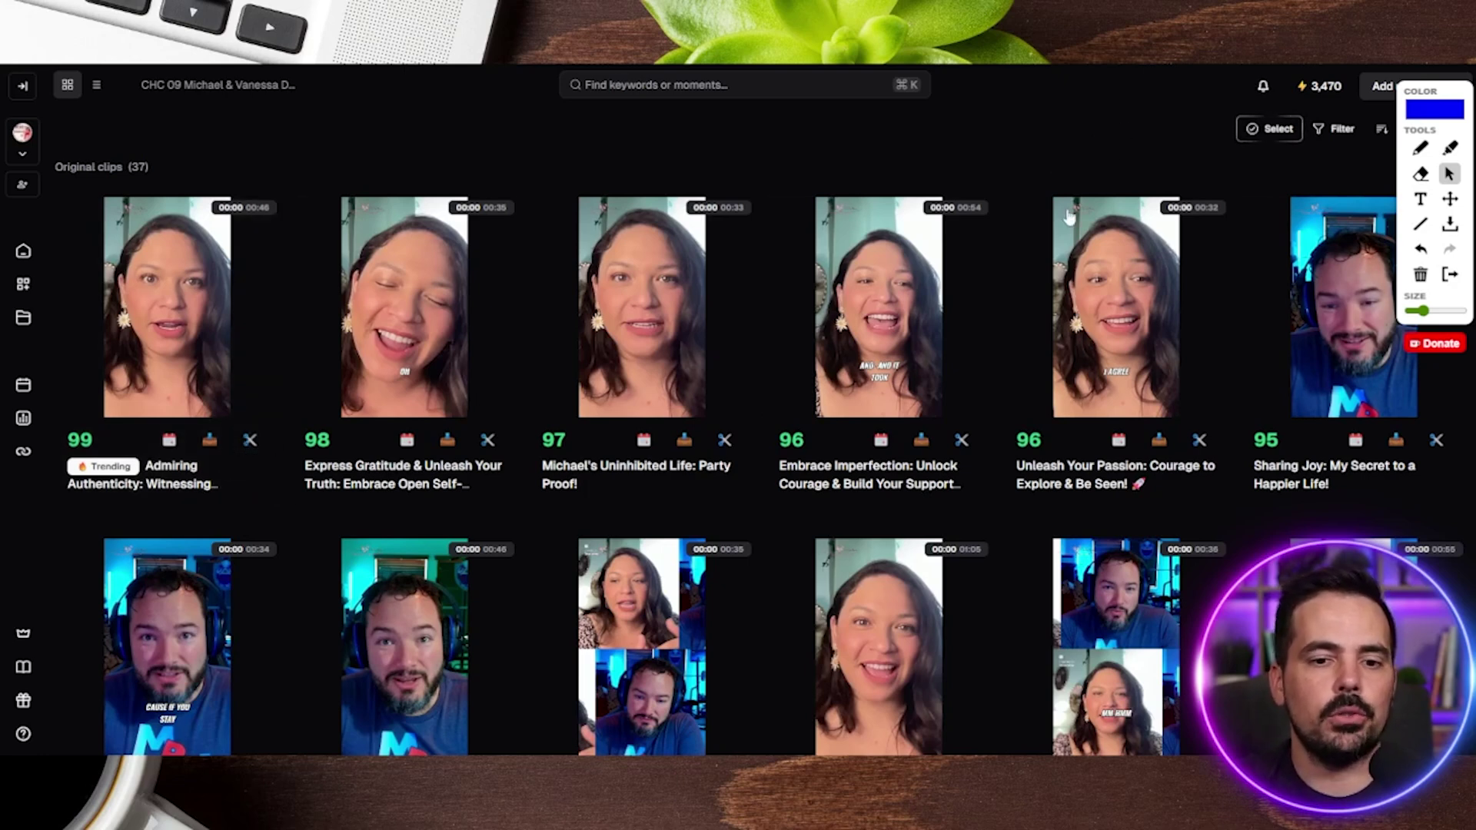
Select the Admiring Authenticity and Express Gratitude & Unleash Your Truth clips among the project's original clips
left_click(1270, 130)
left_click(270, 203)
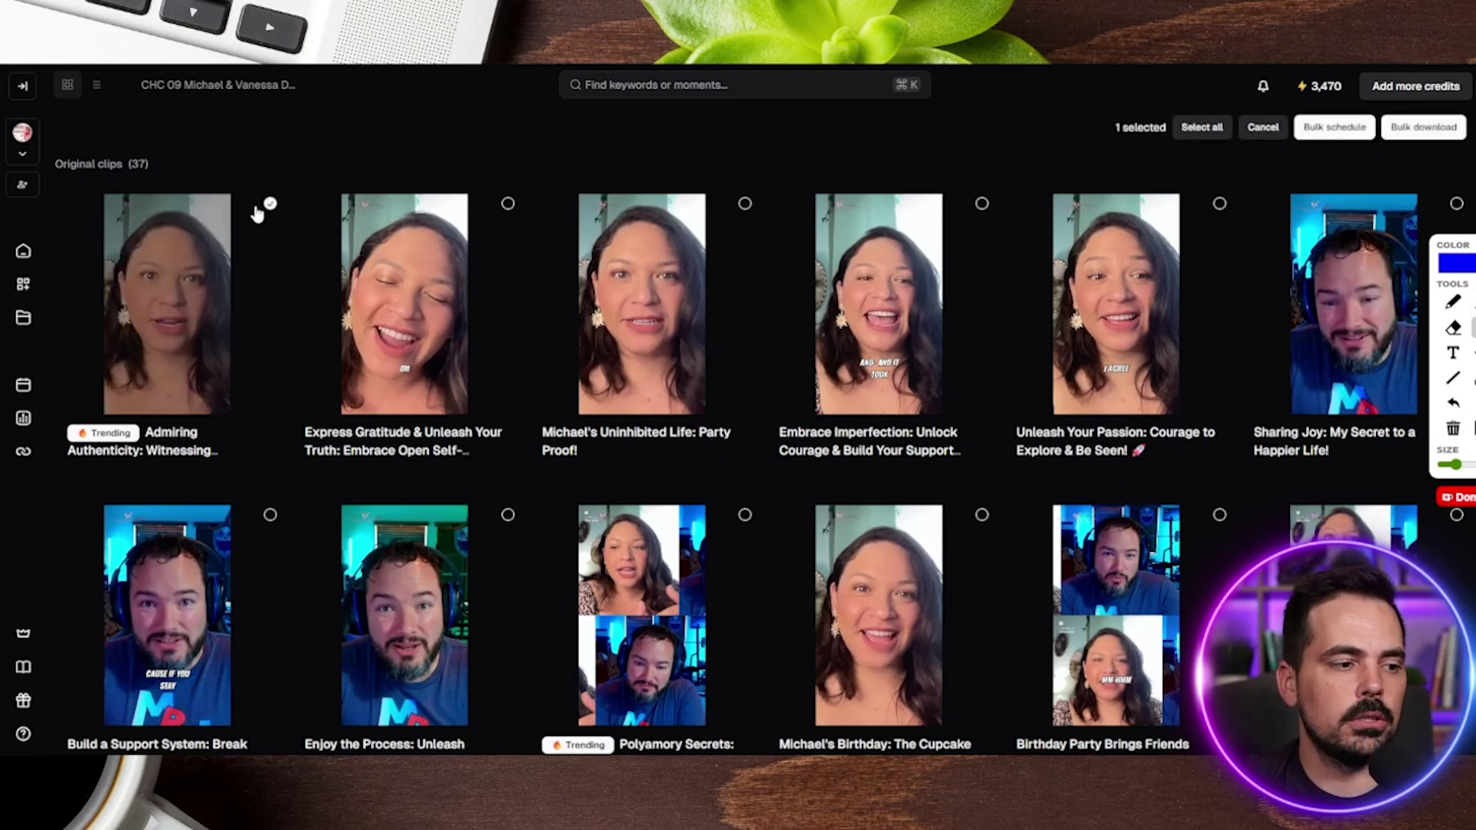
left_click(508, 203)
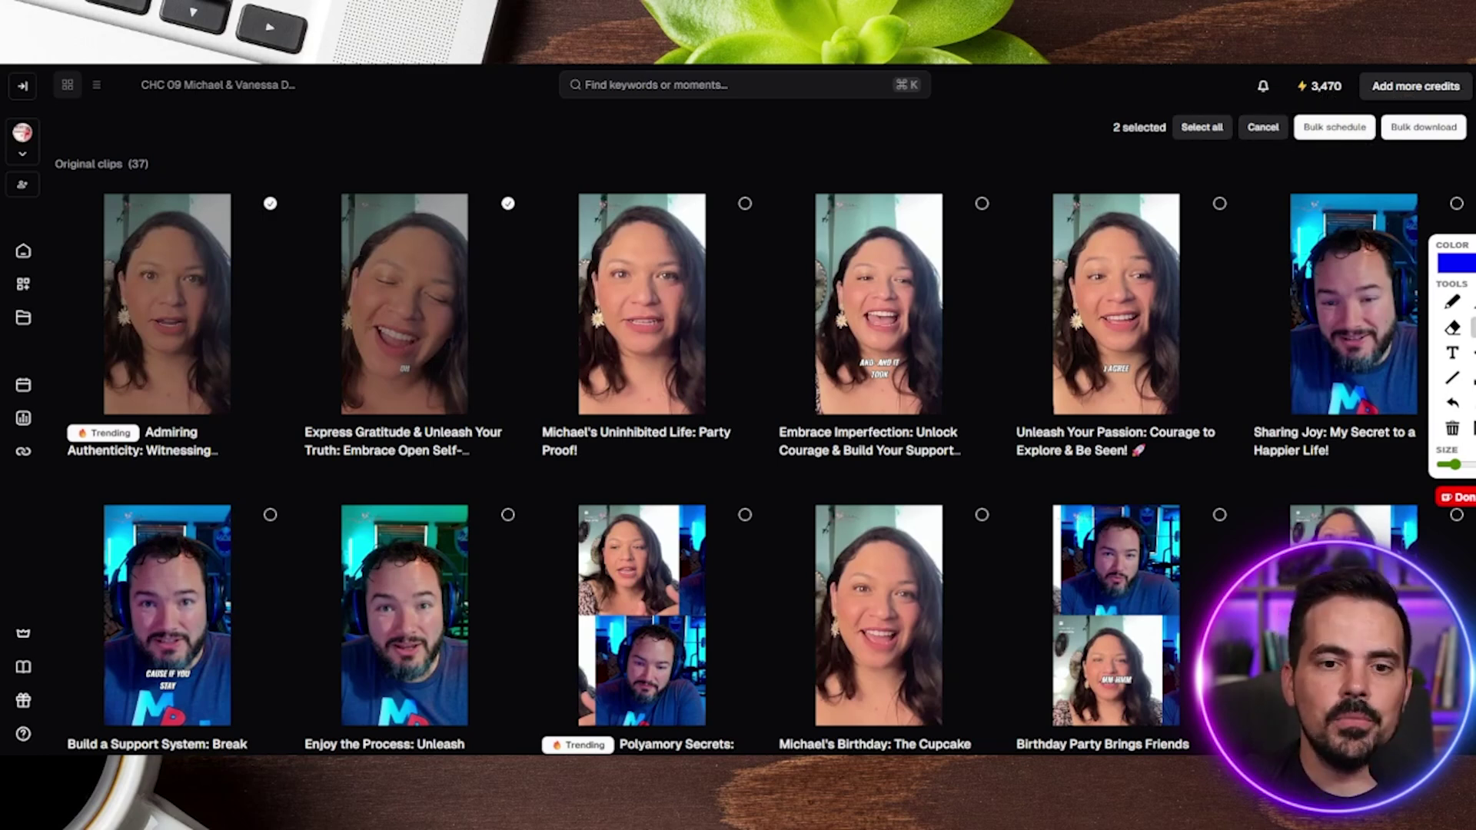
Leave drawing mode and cancel the bulk selection of clips
key("Escape")
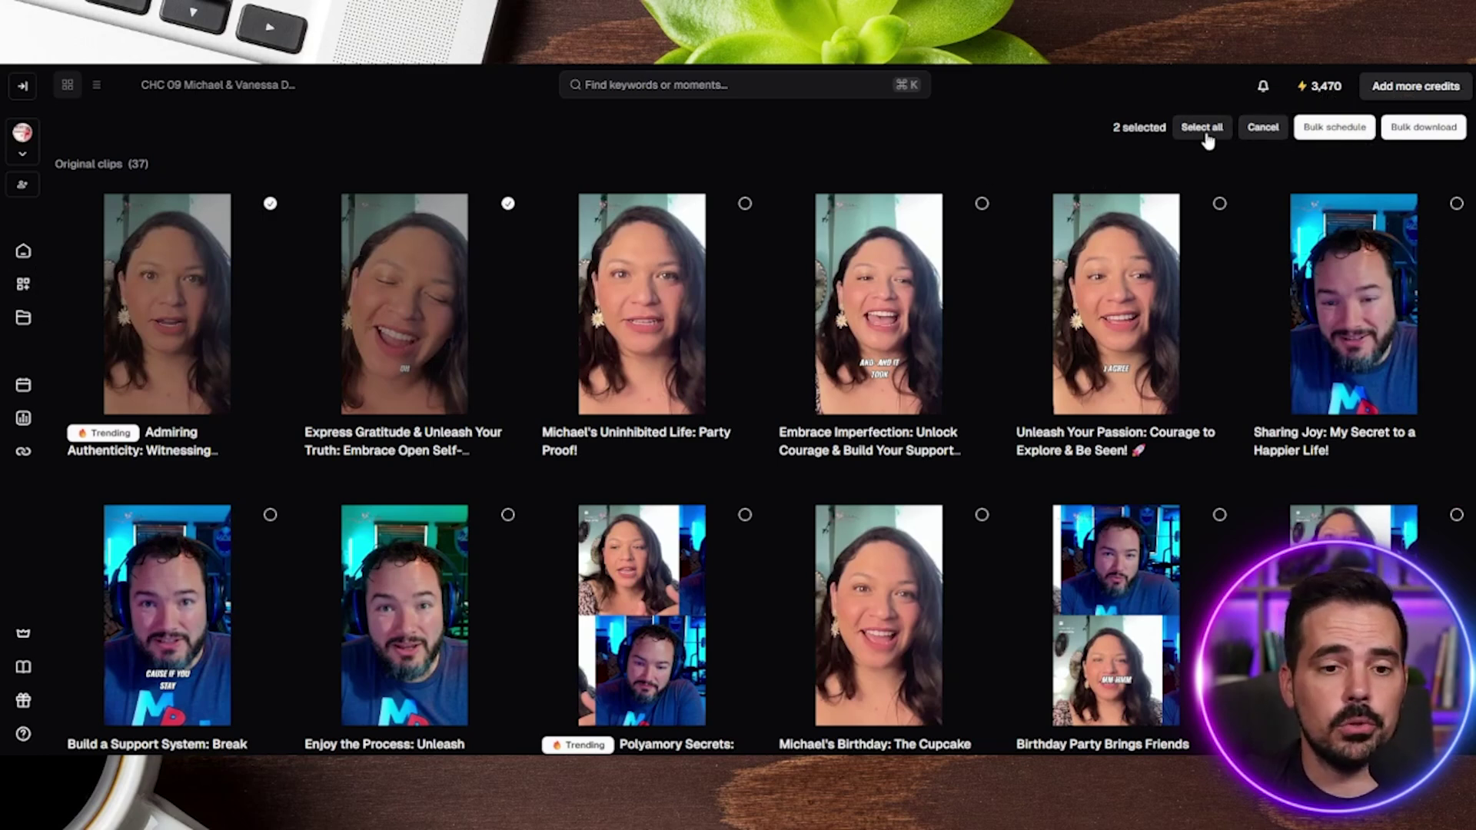
left_click(1262, 128)
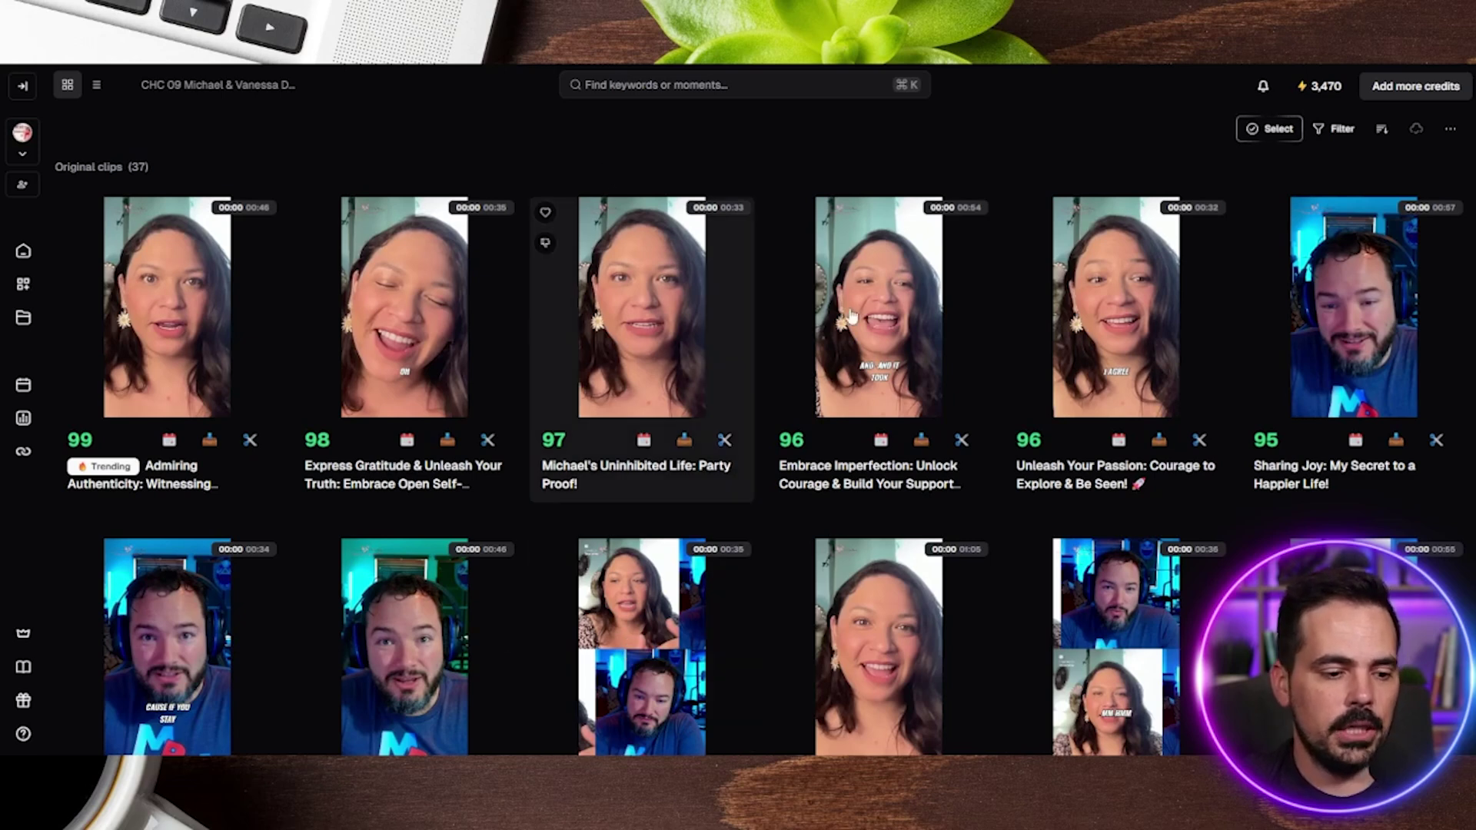
Circle the split-screen clip in the second row in blue, and clear the drawing
key("alt+shift+d")
mouse_move(642, 497)
left_mouse_down()
mouse_move(523, 625)
mouse_move(707, 677)
mouse_move(524, 459)
left_mouse_up()
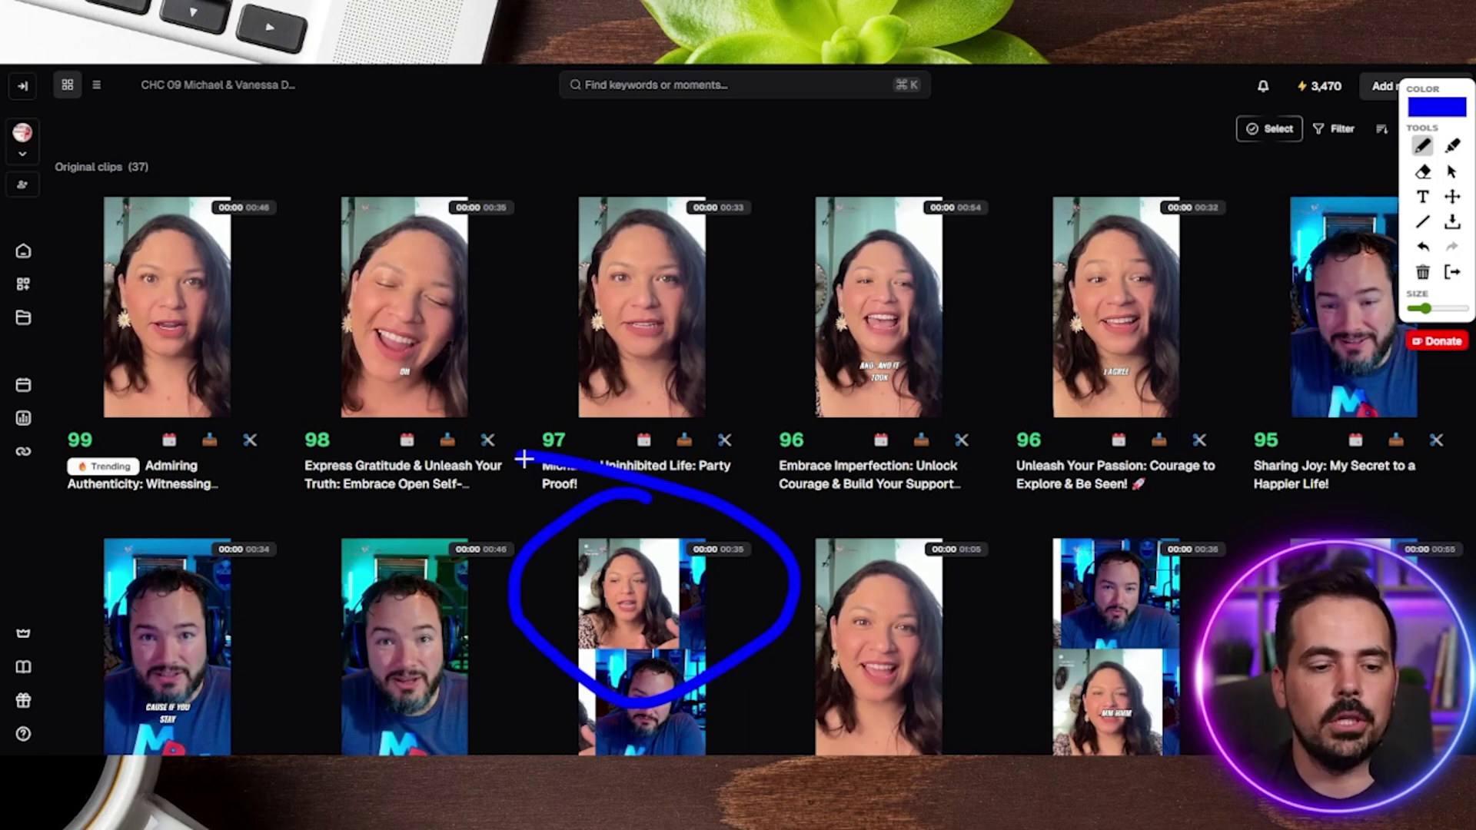
left_click(1423, 273)
left_click(1452, 172)
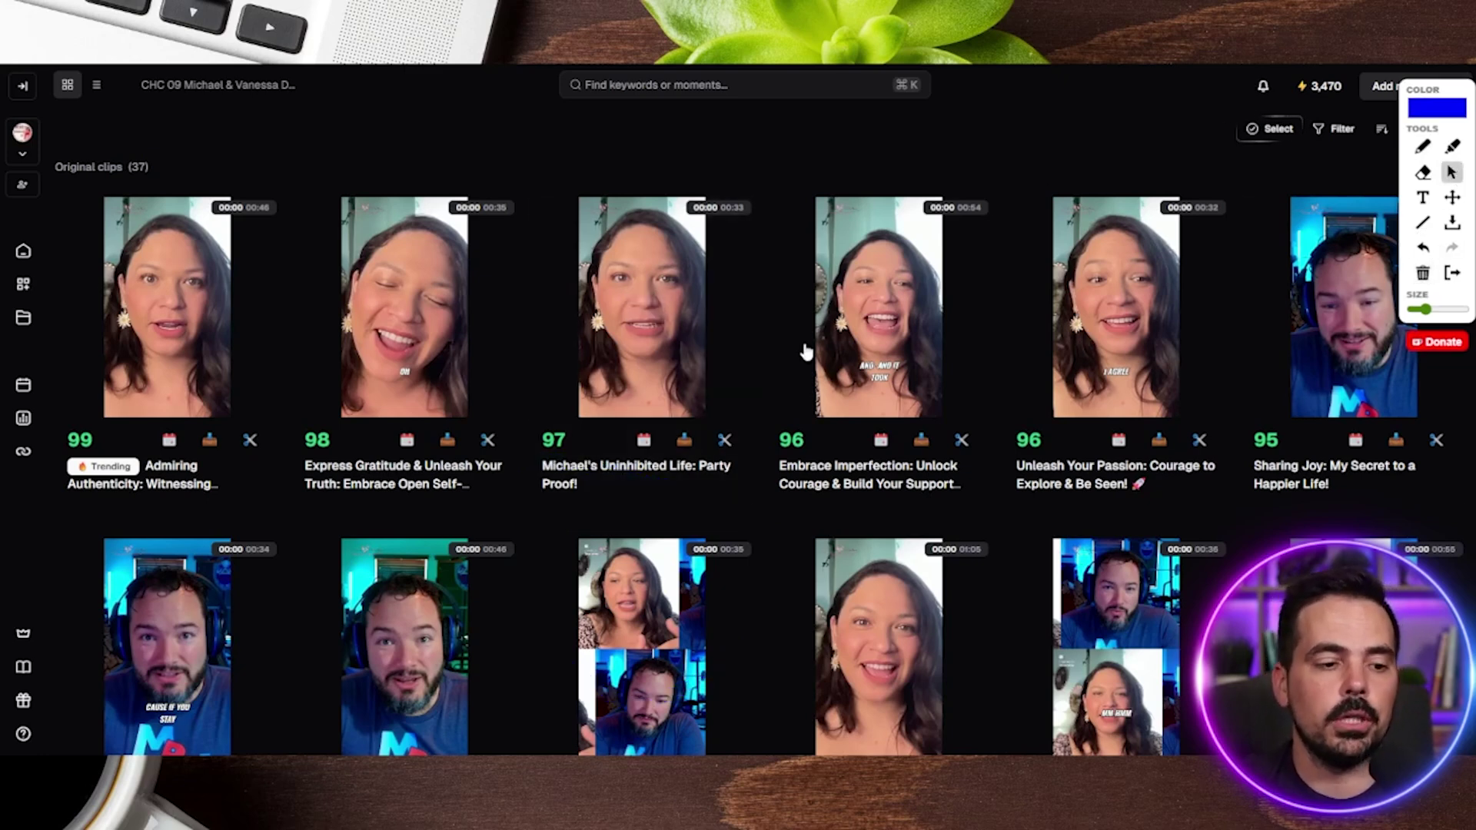
Open the Party Proof clip scored 97 in the video editor and select the last transcript word, "you"
left_click(727, 441)
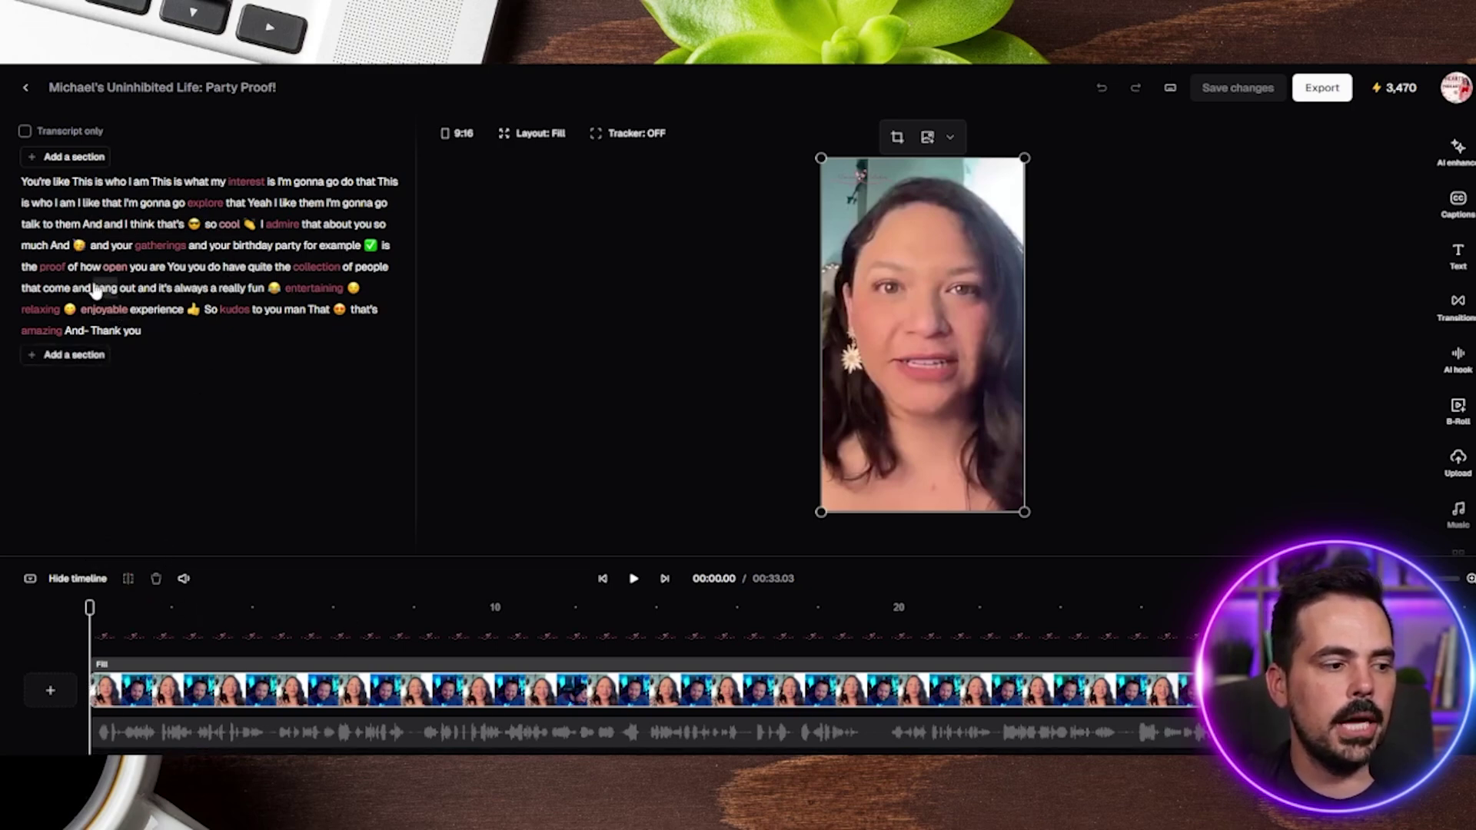
mouse_move(143, 332)
left_mouse_down()
mouse_move(39, 270)
mouse_move(53, 217)
mouse_move(199, 309)
mouse_move(135, 331)
left_mouse_up()
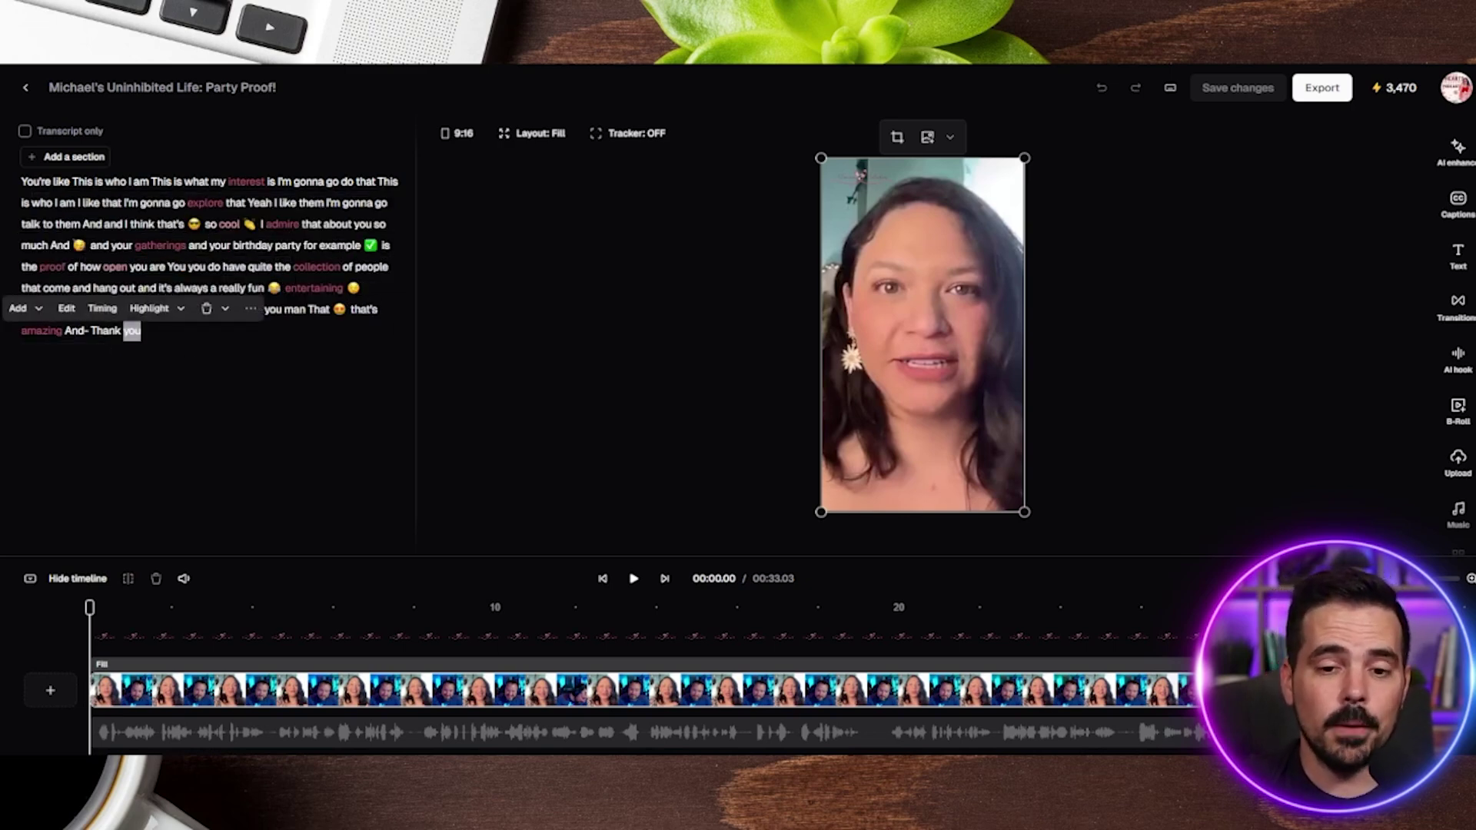
Look over the editor's caption presets, AI hook settings, transitions and B-Roll tool for the clip
left_click(1450, 219)
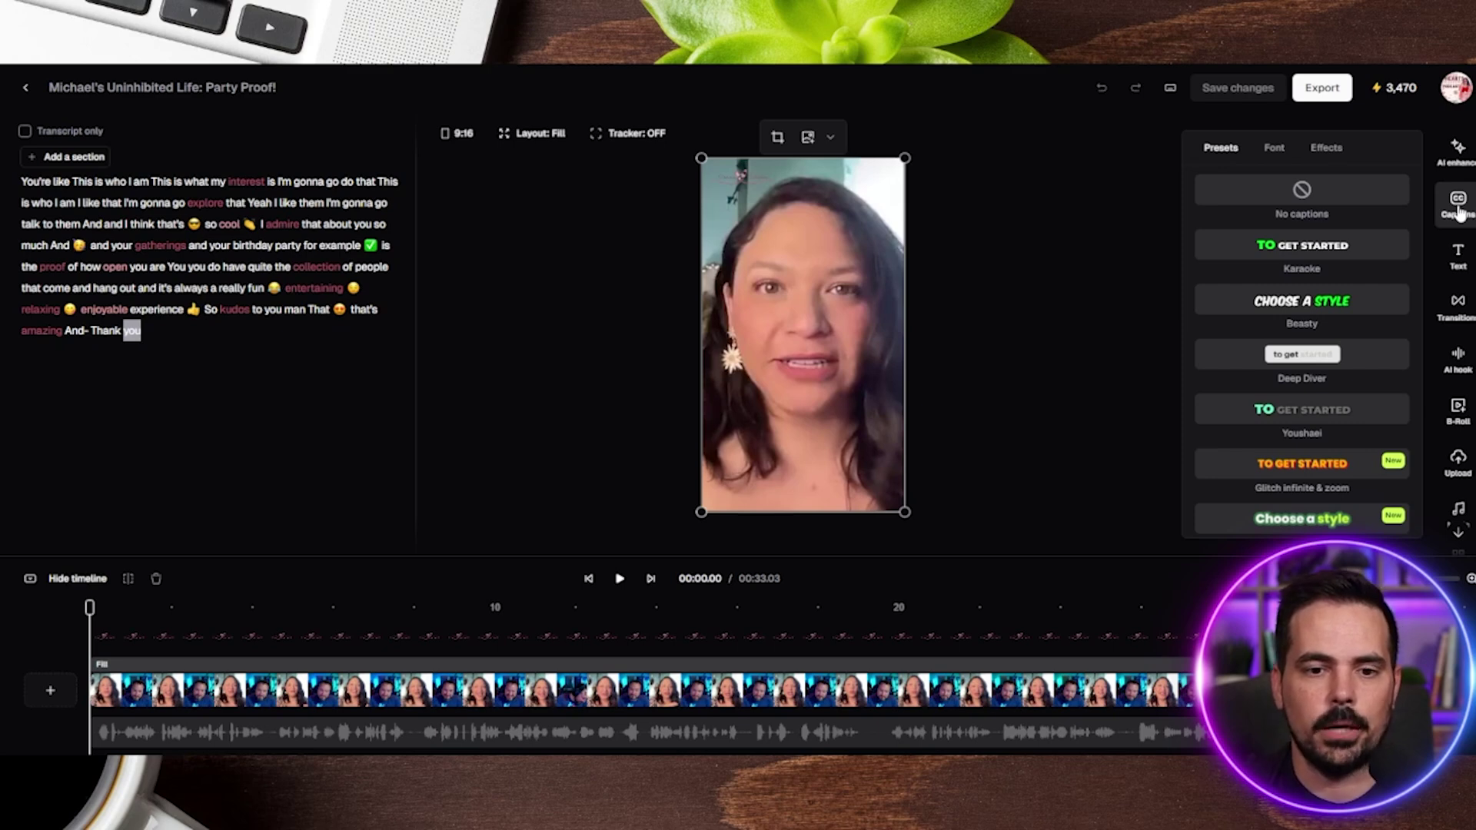
left_click(1457, 356)
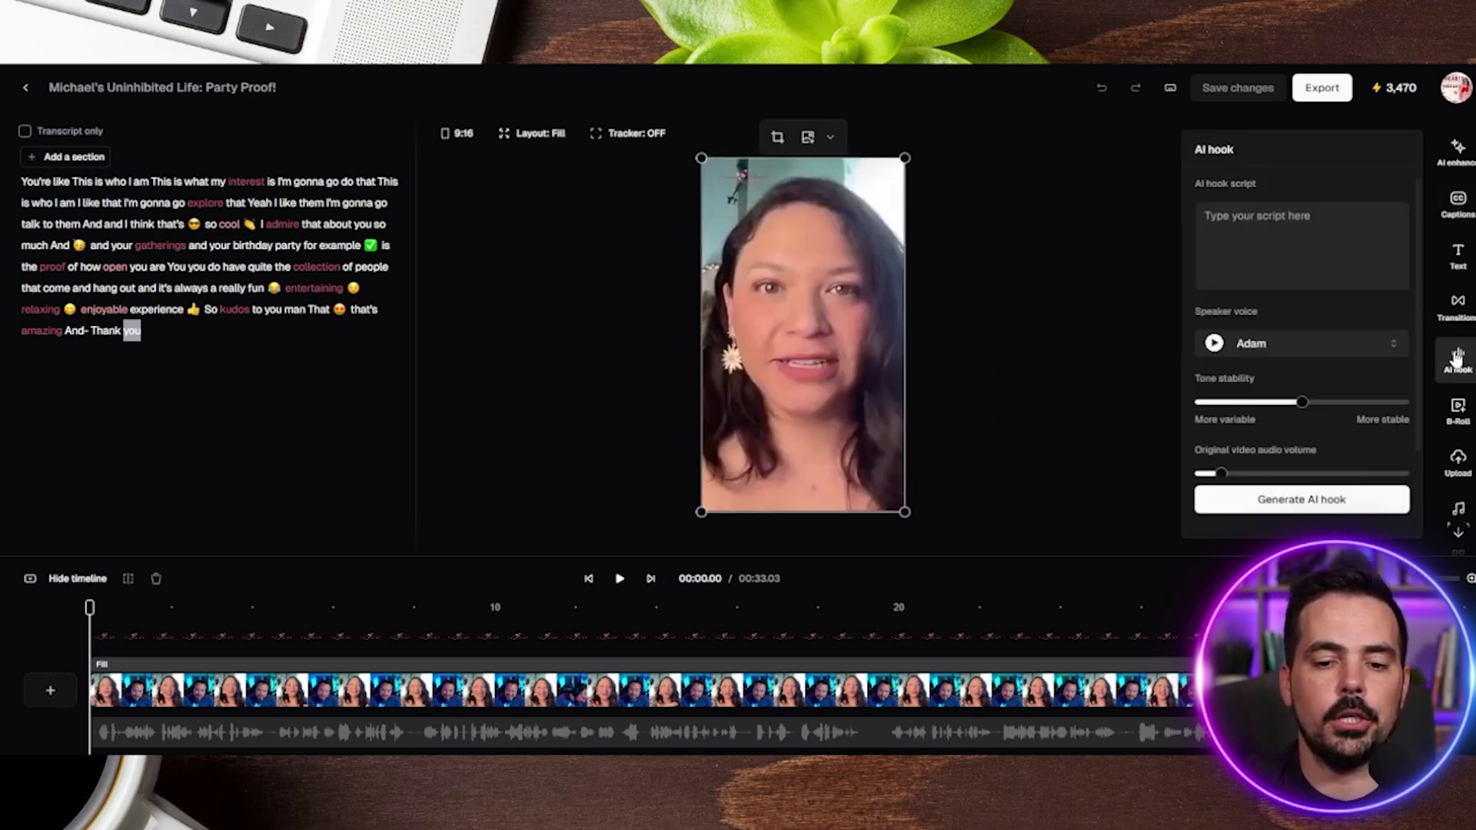
left_click(1458, 306)
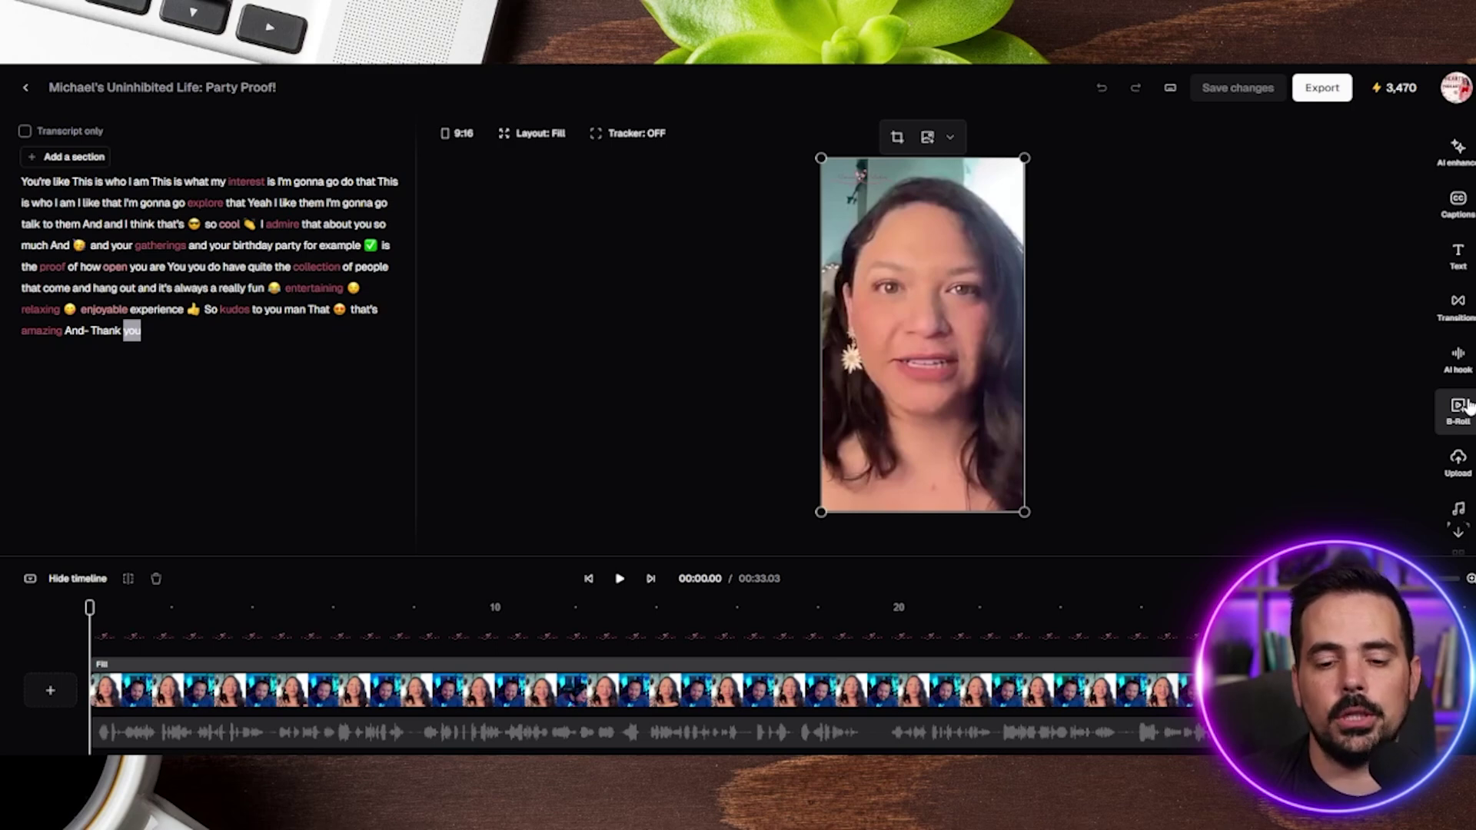
scroll(1461, 446, "down", 1)
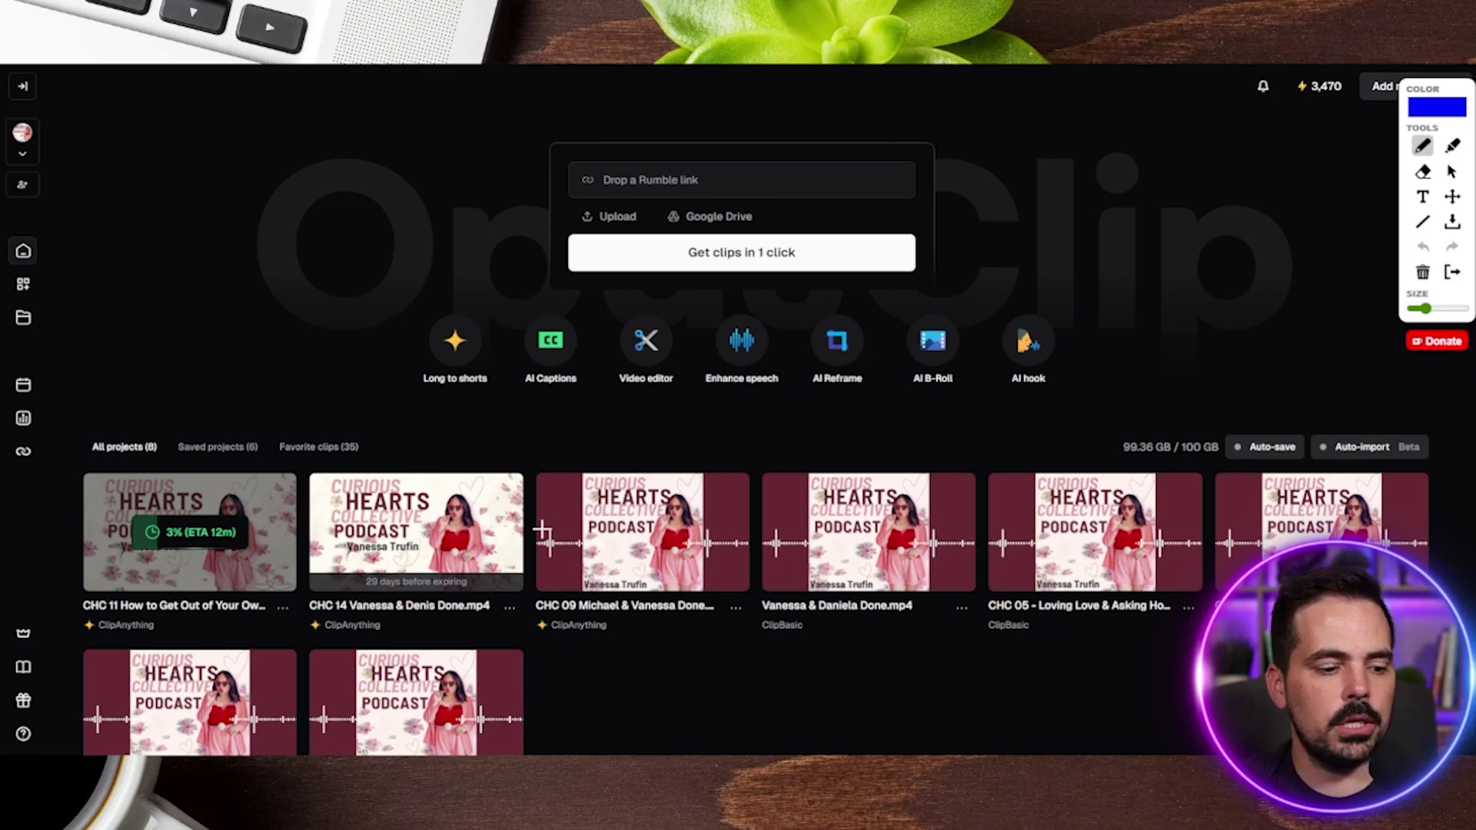
Underline the CHC 14 project title, box its expiry notice, and draw blue arrows to the storage usage and Auto-save option
left_click_drag(311, 617, 477, 619)
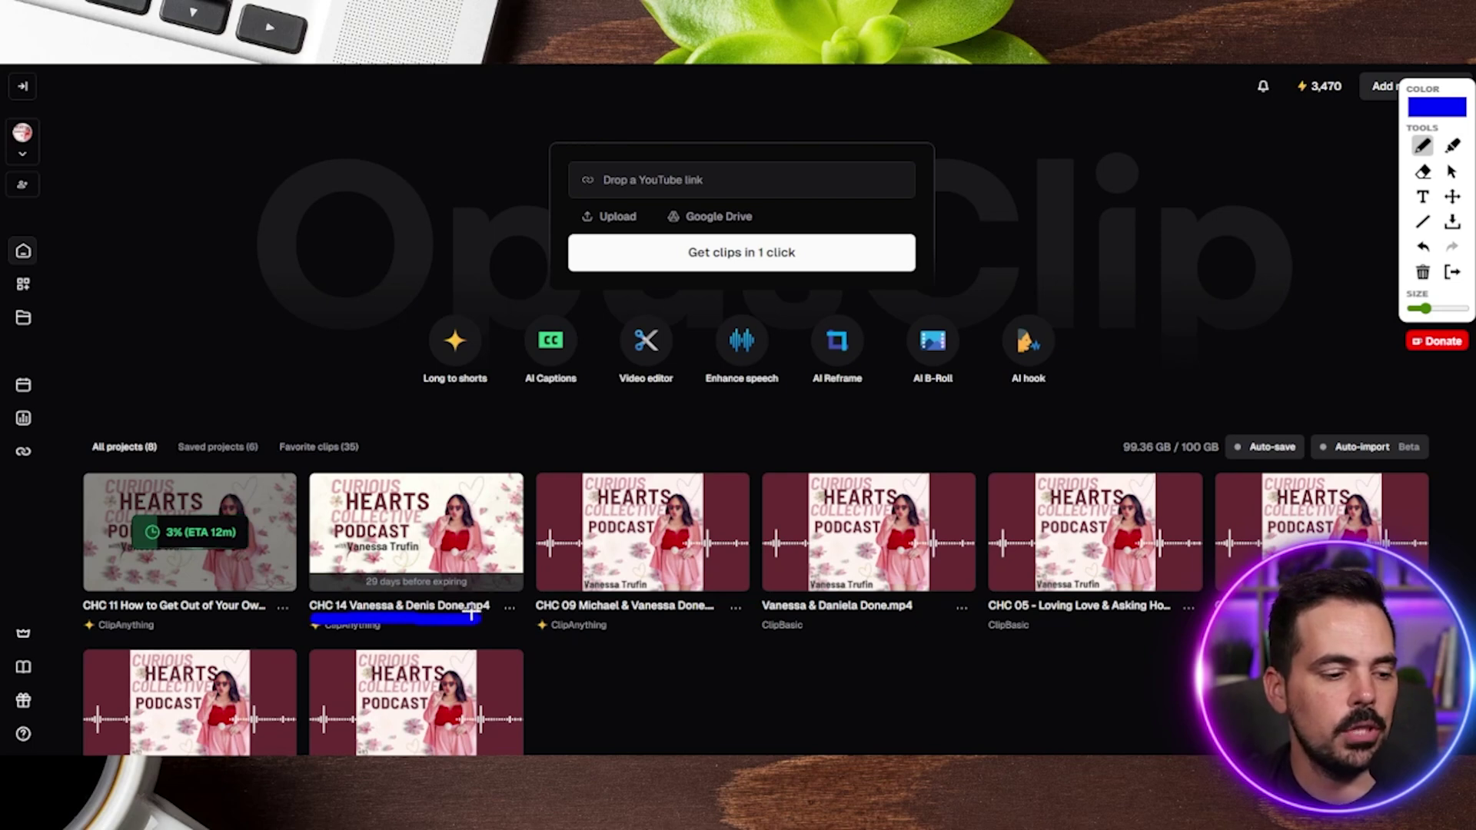
mouse_move(342, 611)
left_mouse_down()
mouse_move(356, 556)
mouse_move(497, 563)
mouse_move(491, 608)
left_mouse_up()
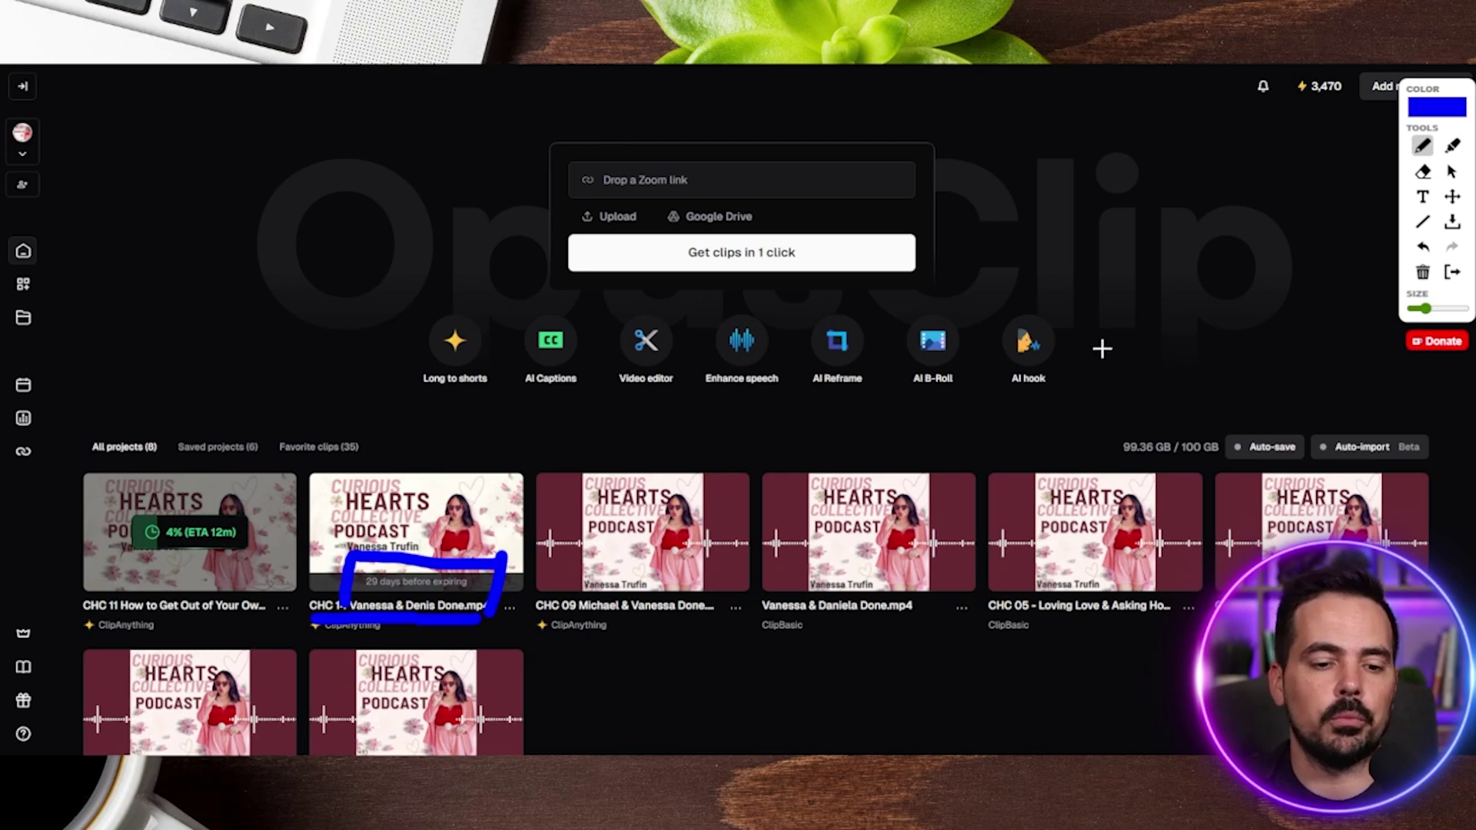
mouse_move(1148, 329)
left_mouse_down()
mouse_move(1155, 437)
mouse_move(1130, 409)
mouse_move(1164, 425)
mouse_move(1174, 397)
left_mouse_up()
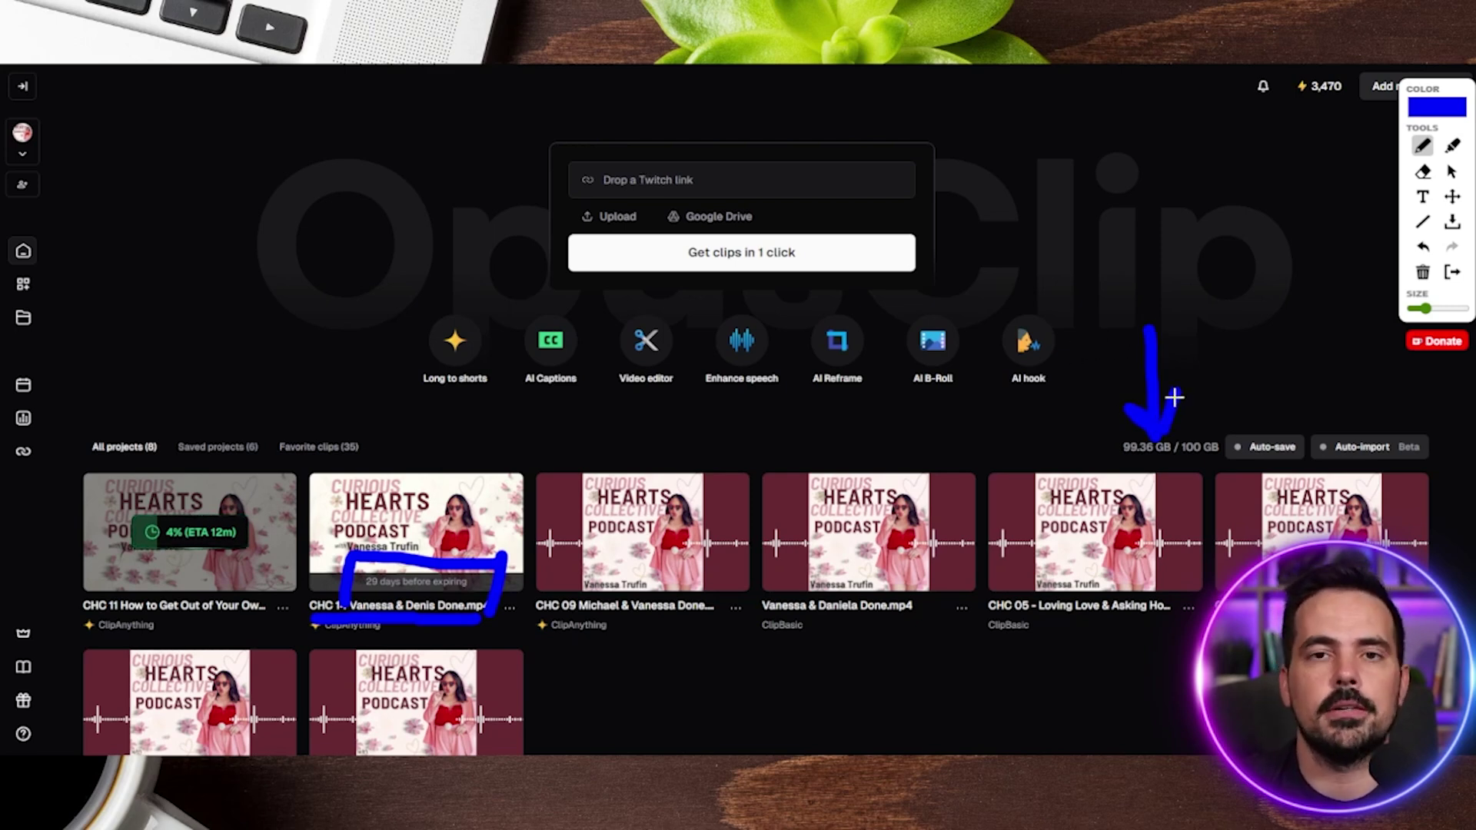
mouse_move(1263, 335)
left_mouse_down()
mouse_move(1263, 402)
mouse_move(1239, 413)
mouse_move(1279, 413)
left_mouse_up()
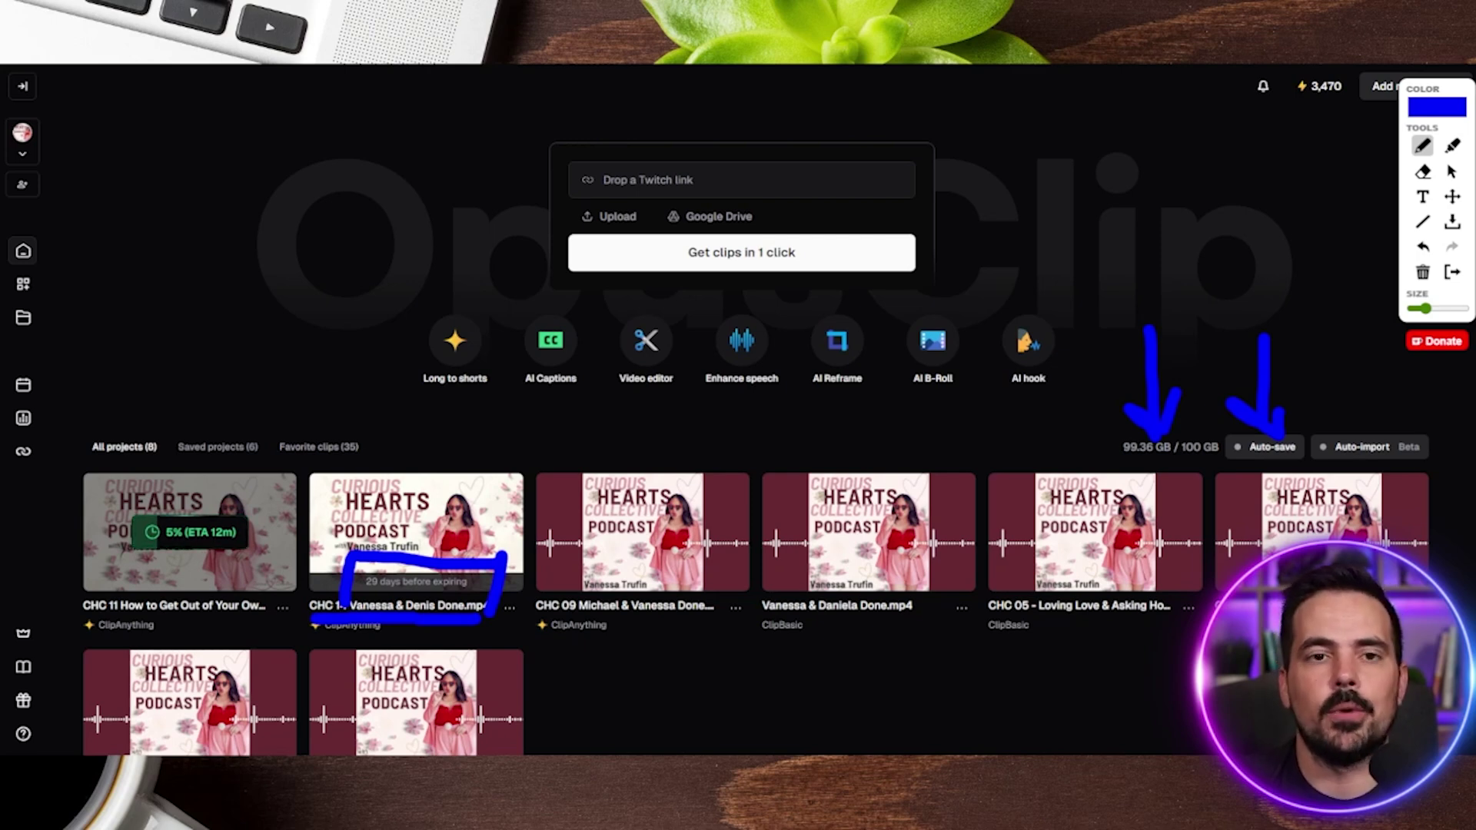
Clear the markings and draw a blue arrow pointing to the Favorite clips category
left_click(1422, 274)
mouse_move(307, 308)
left_mouse_down()
mouse_move(322, 427)
mouse_move(336, 359)
left_mouse_up()
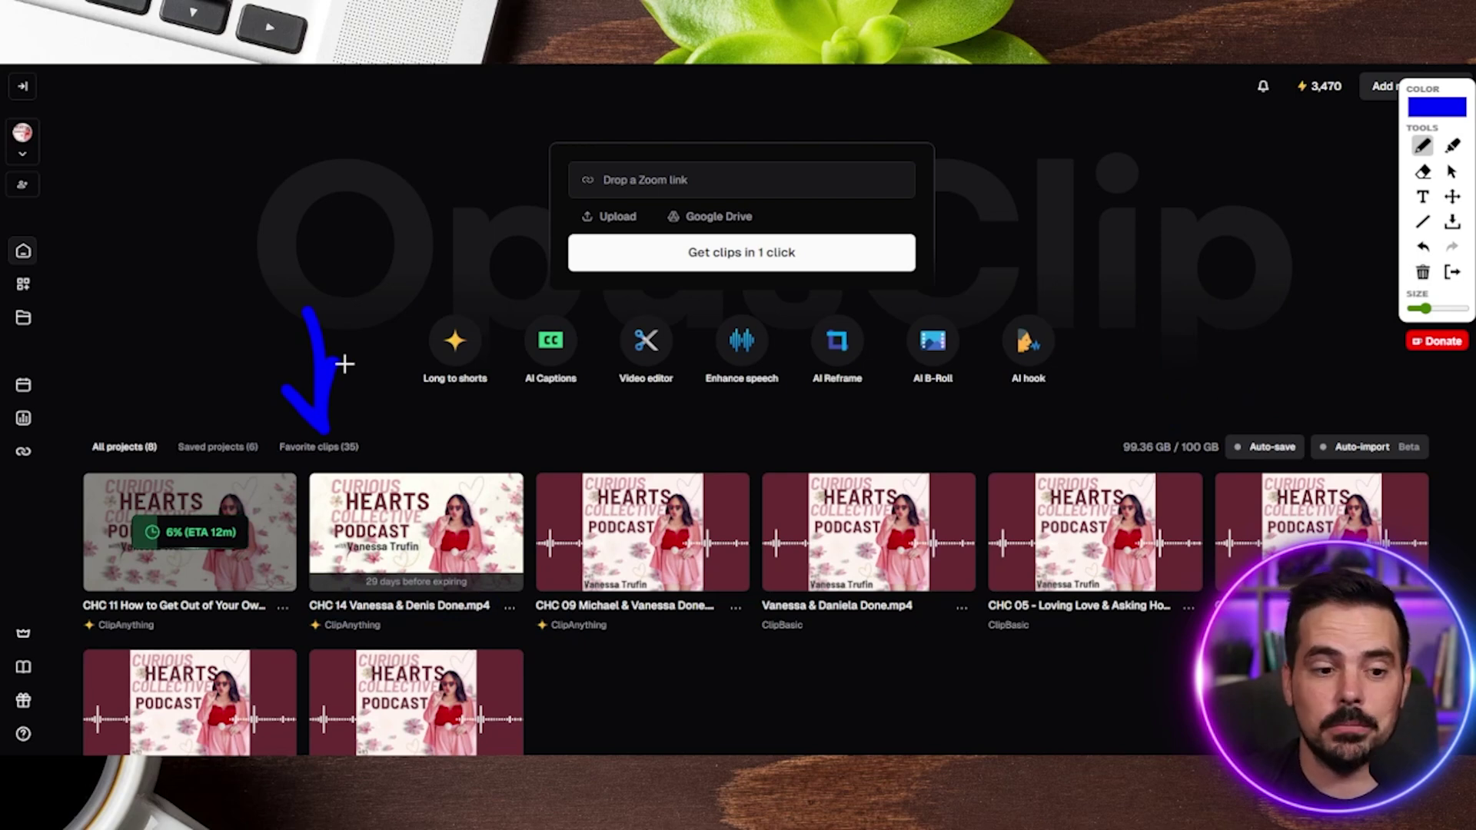